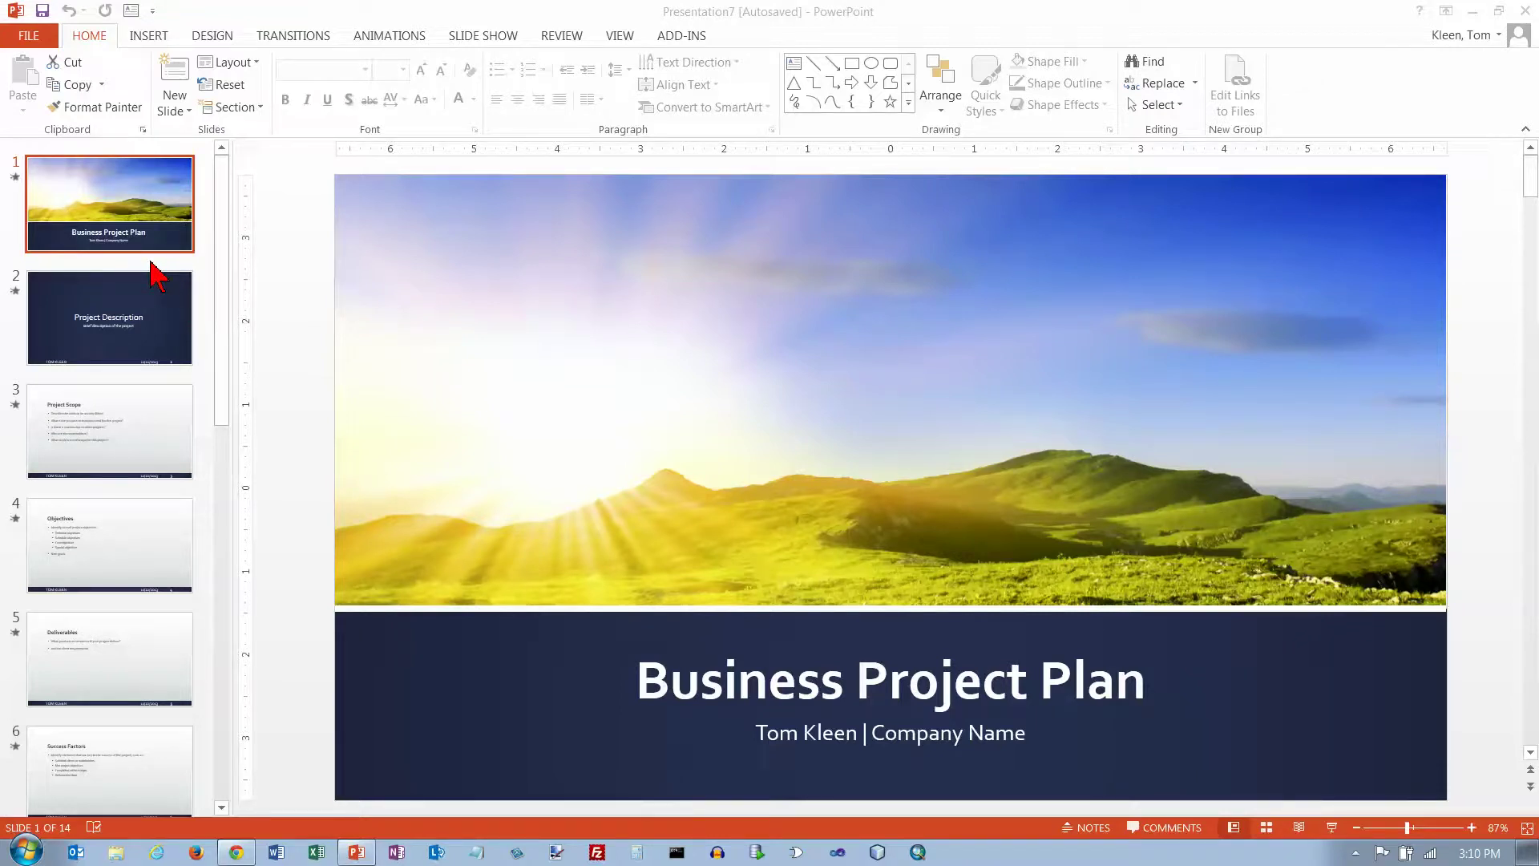
Place the insertion point in the thumbnail pane between slide 1 and slide 2.
left_click(112, 265)
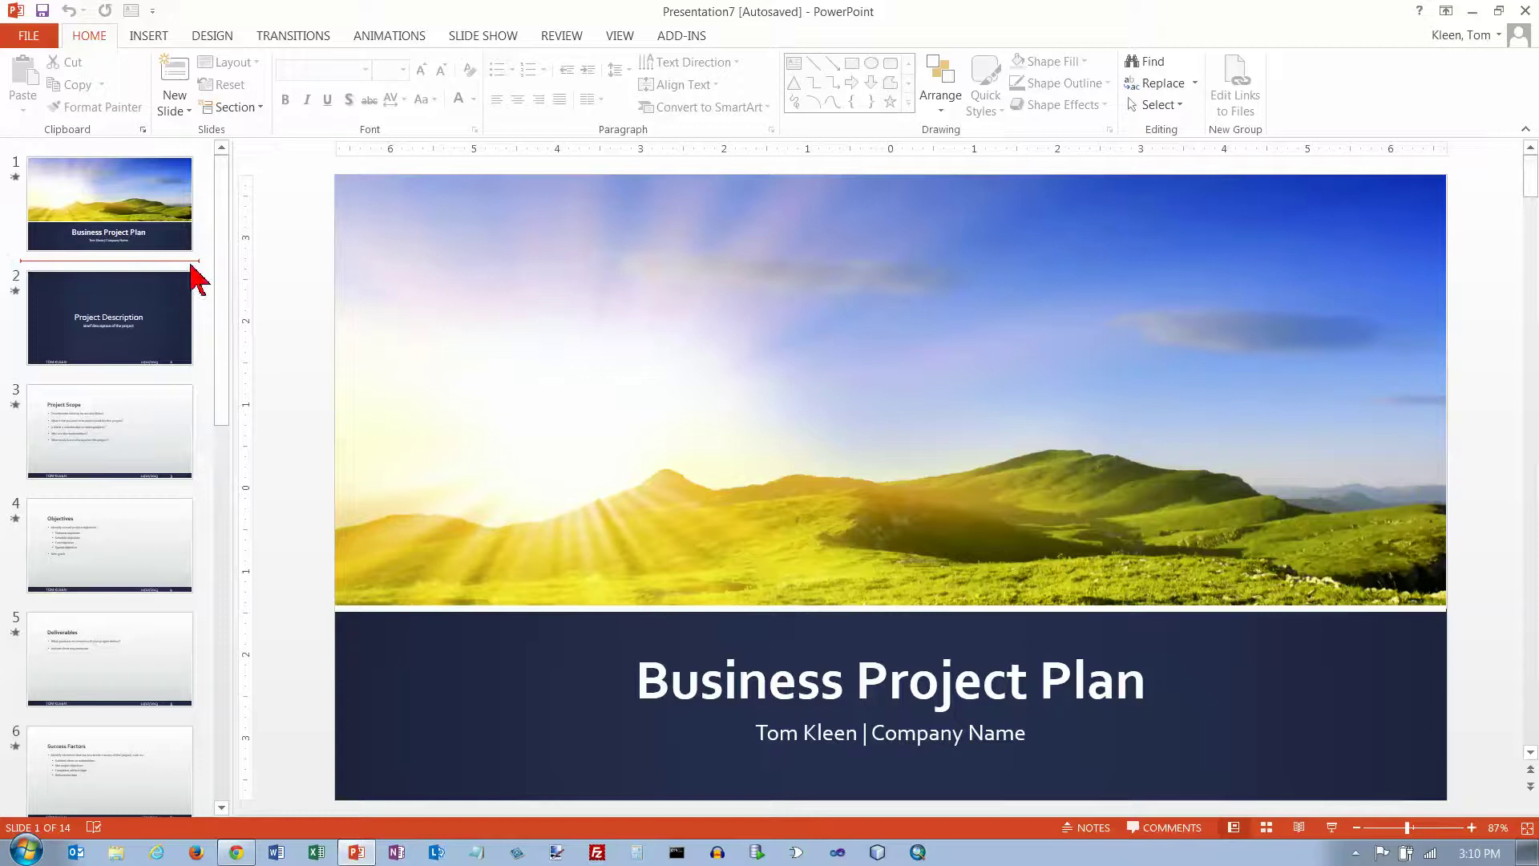
Insert a Two Content slide after the title slide and title it 'My Title'.
left_click(184, 107)
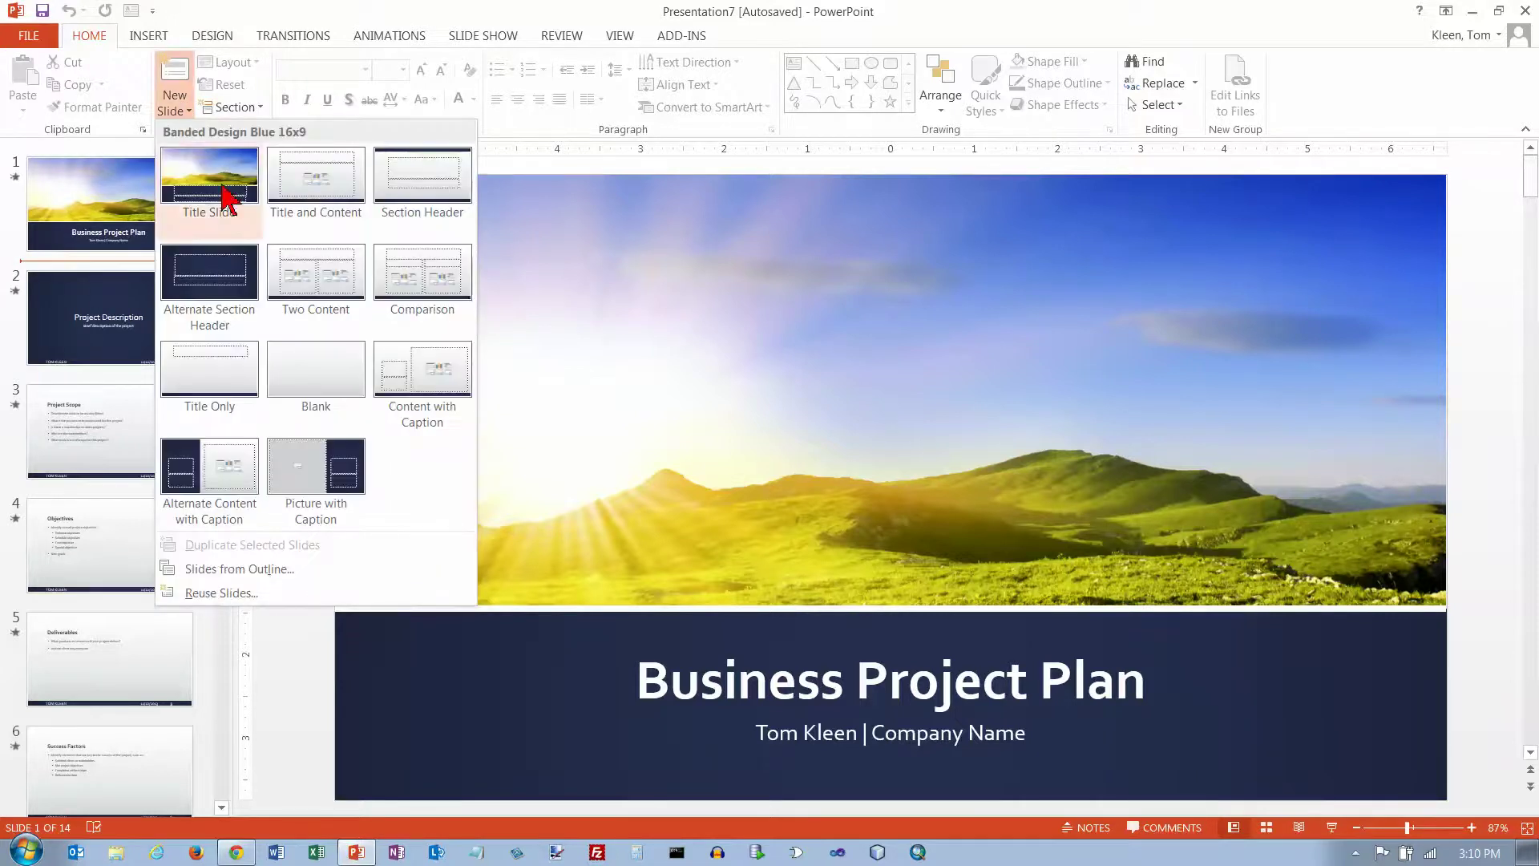
left_click(322, 285)
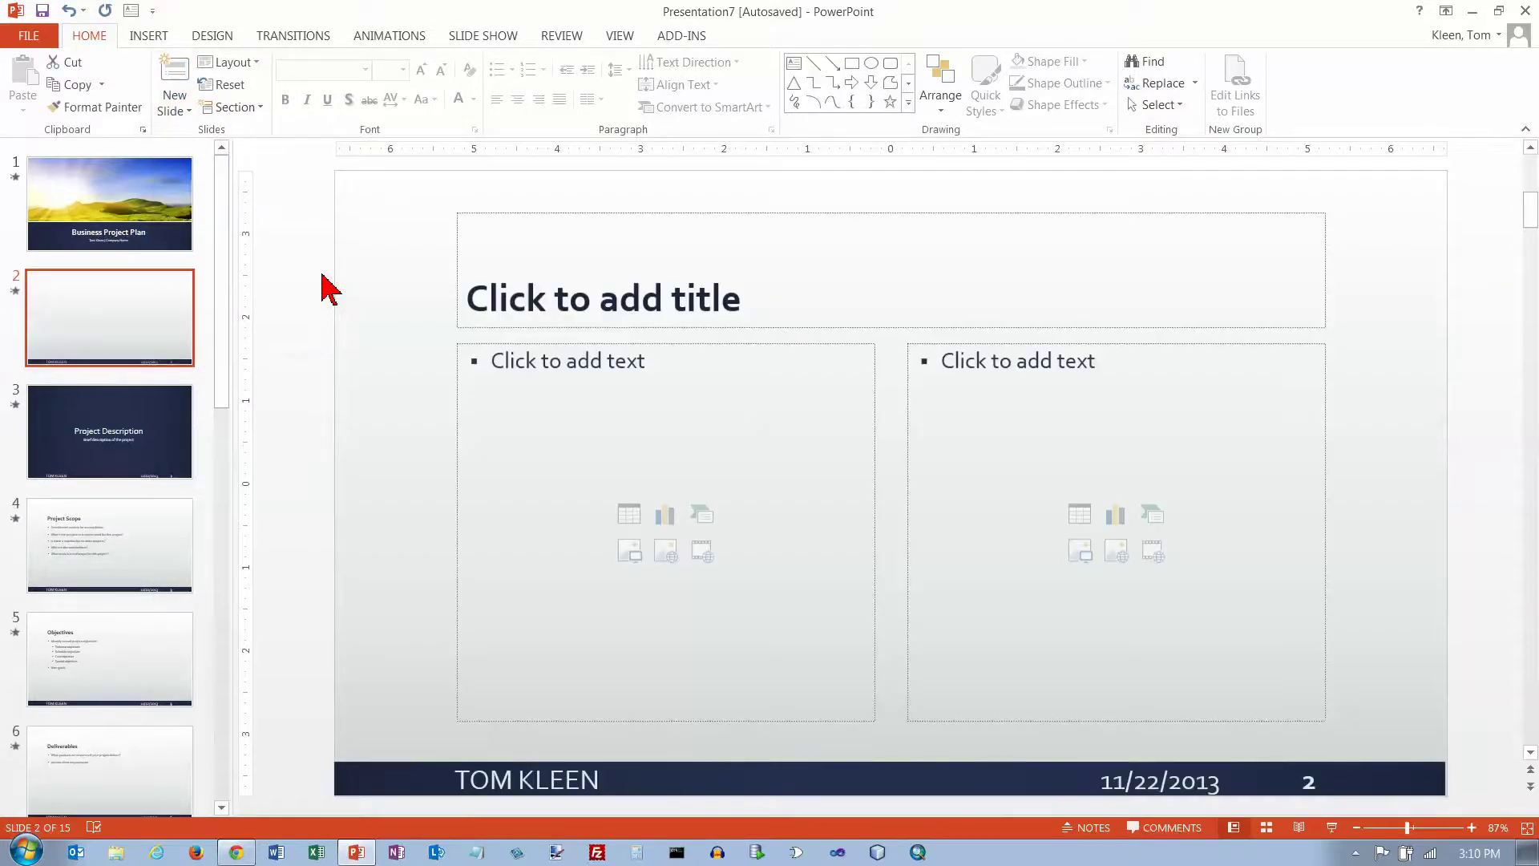
left_click(519, 305)
type("My Title")
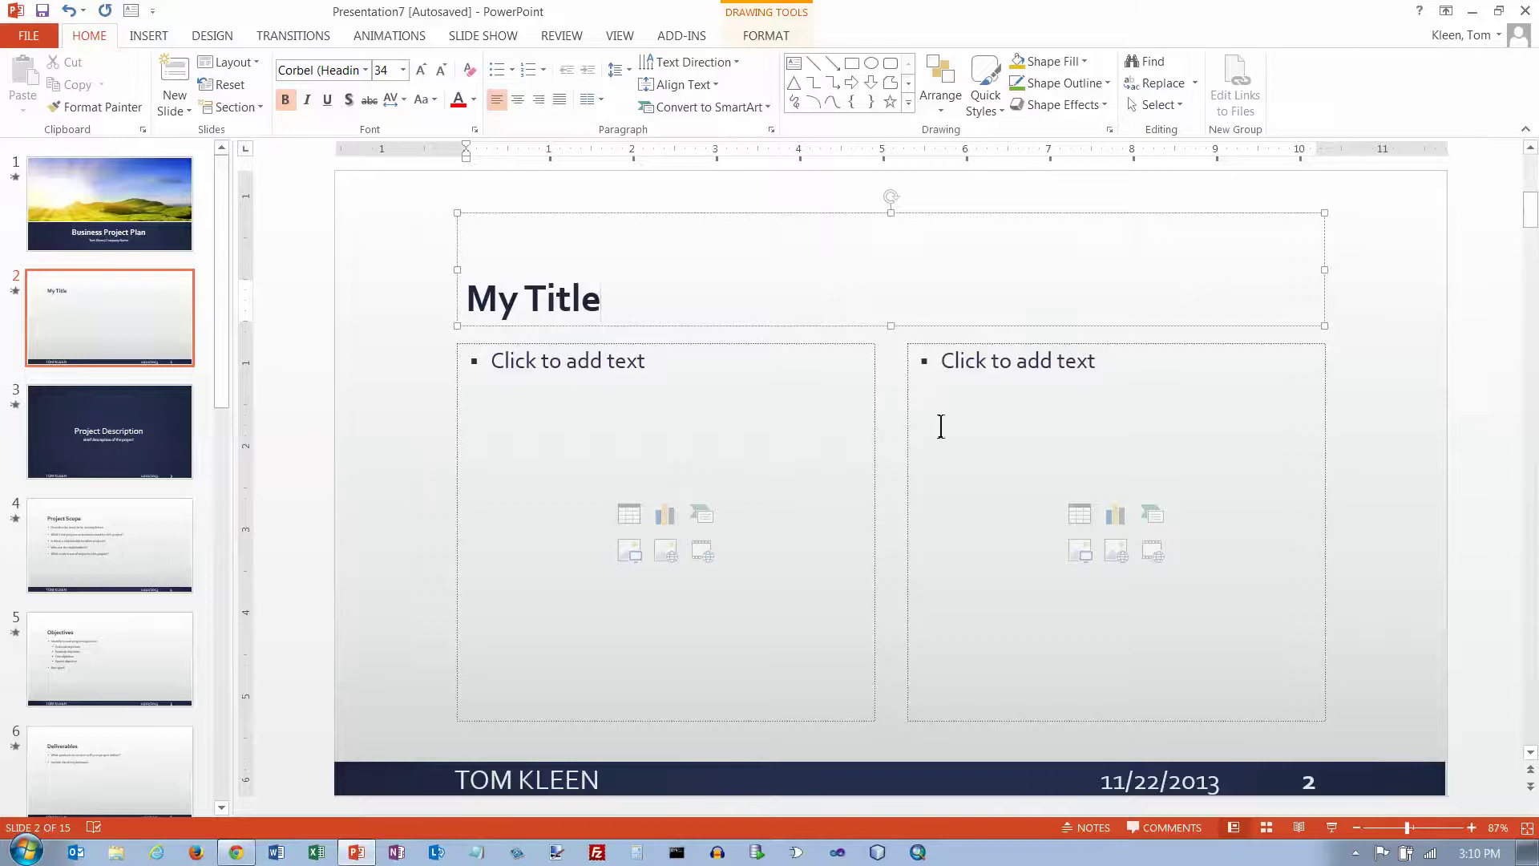
left_click(1084, 553)
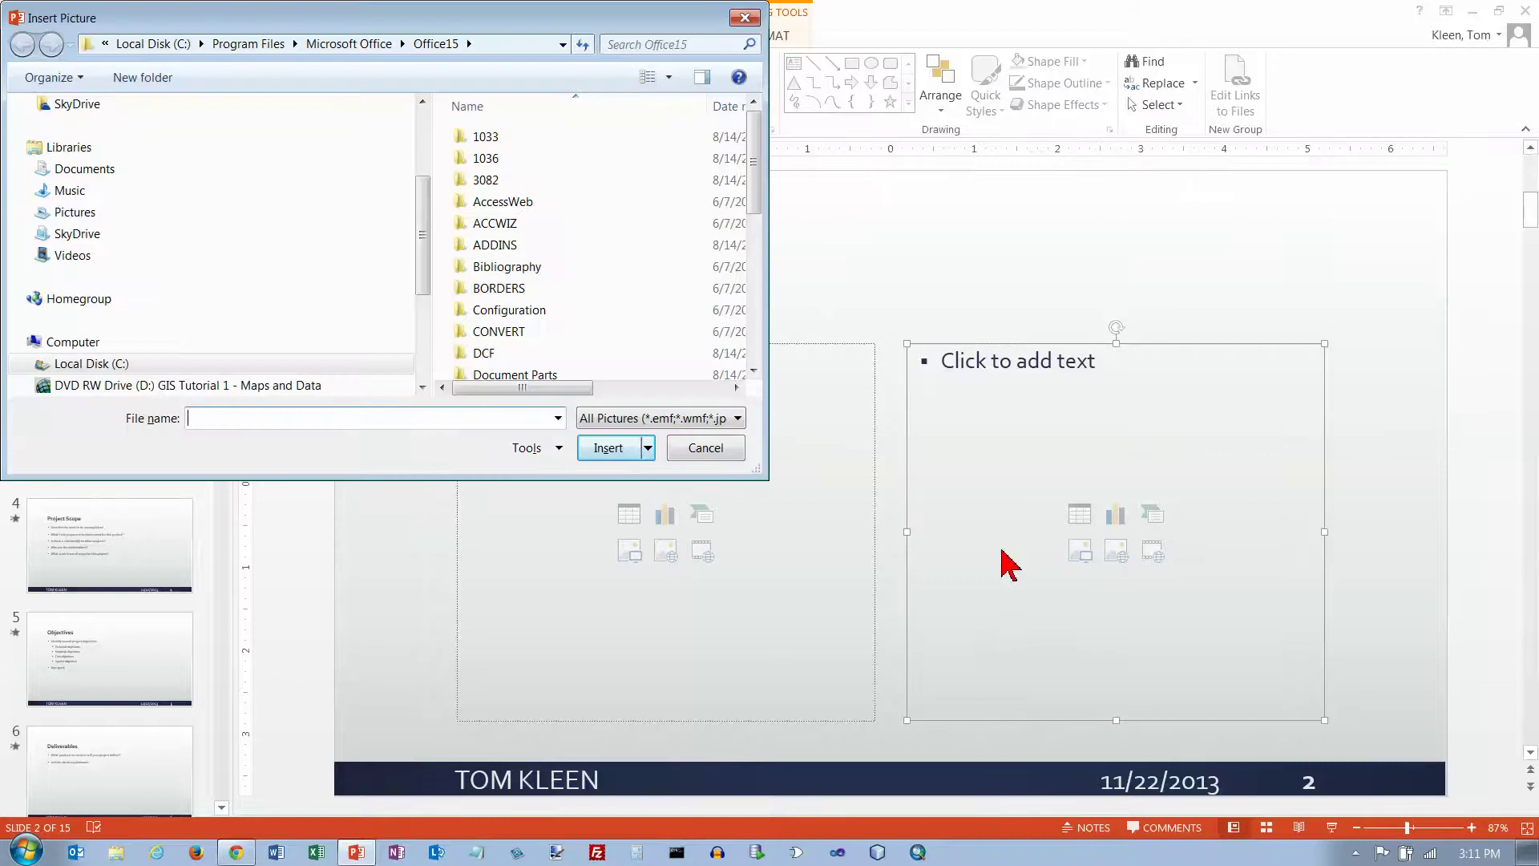
Insert Penguins.jpg from Pictures > Sample Pictures into slide 2's right content area.
left_click(80, 214)
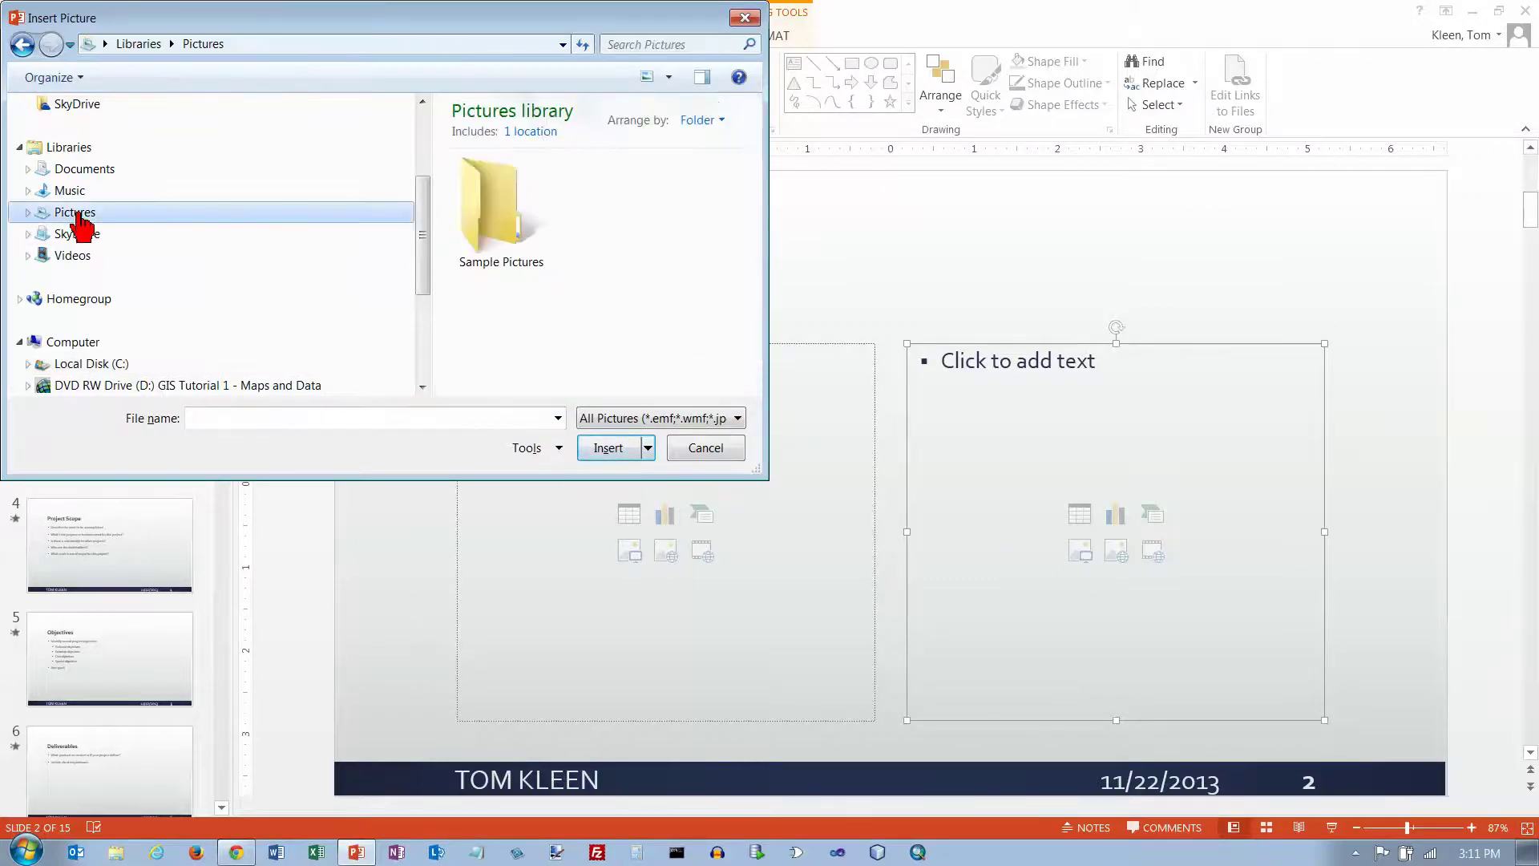
left_click(479, 213)
double_click(479, 212)
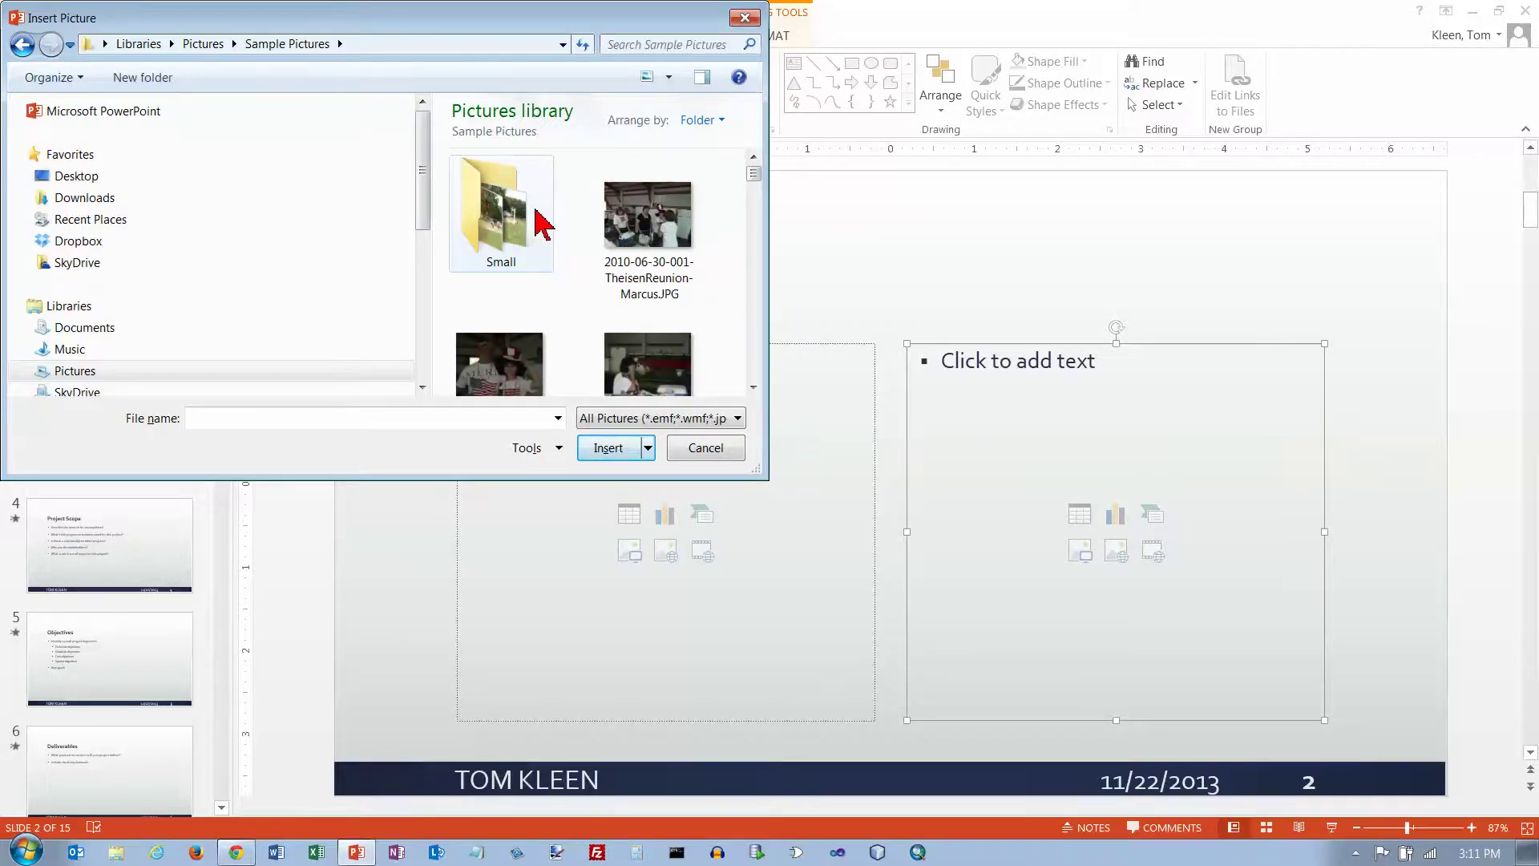
left_click_drag(753, 174, 747, 407)
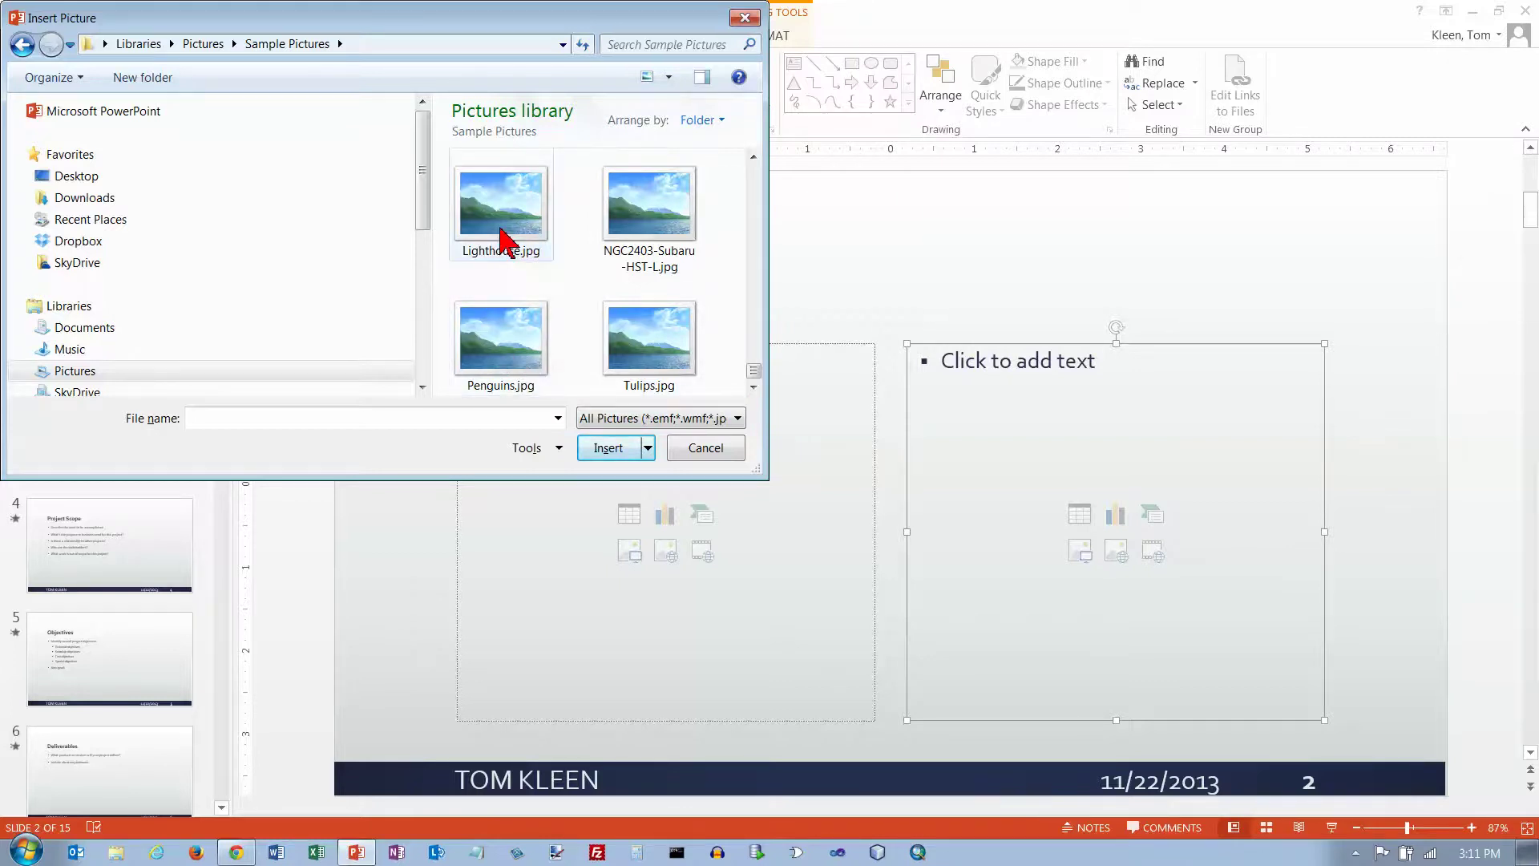
left_click(513, 345)
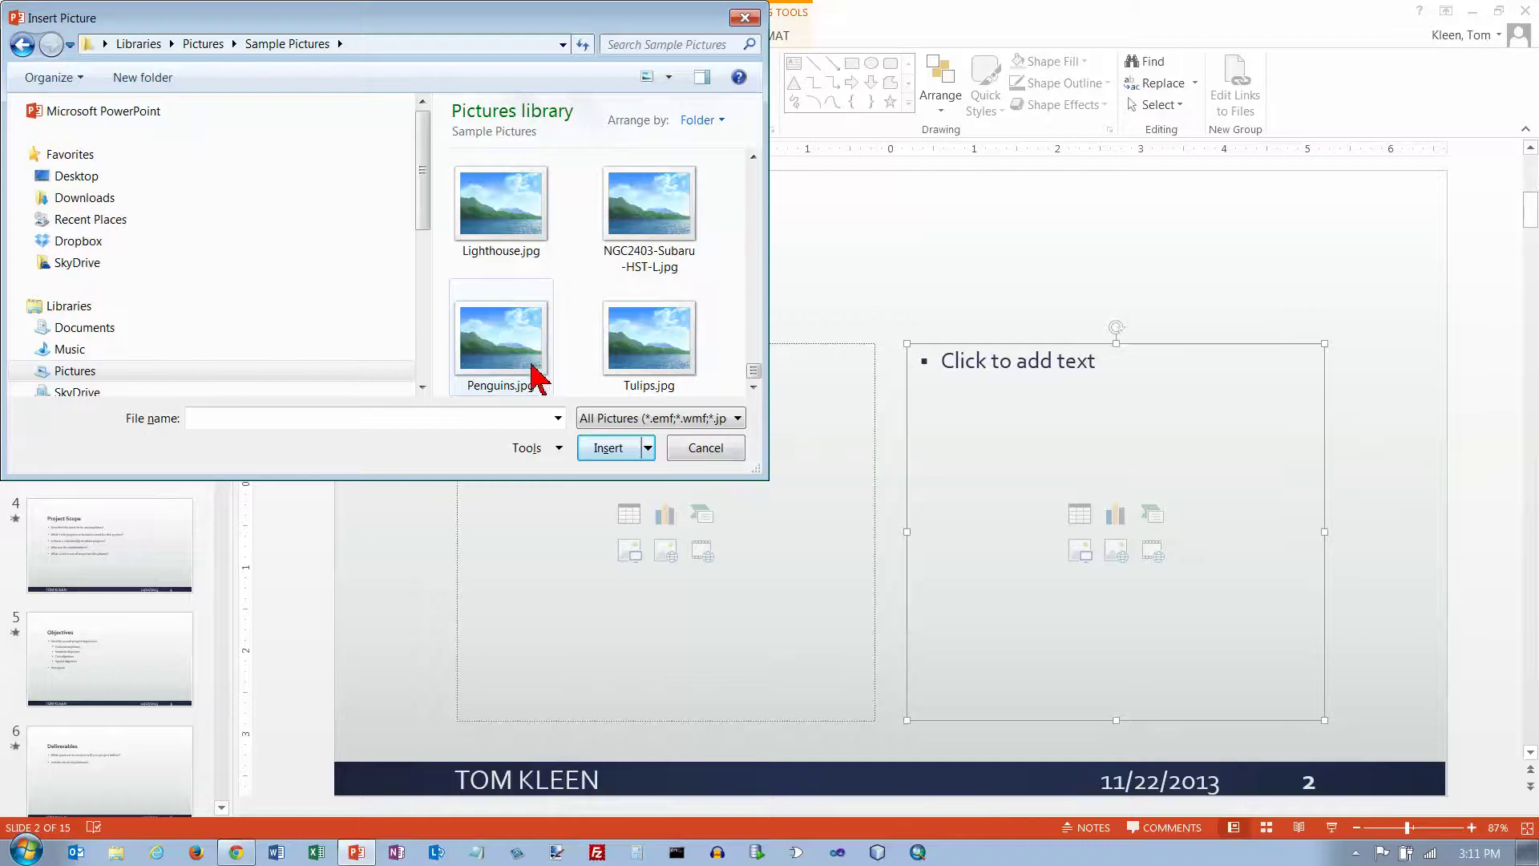
left_click(606, 448)
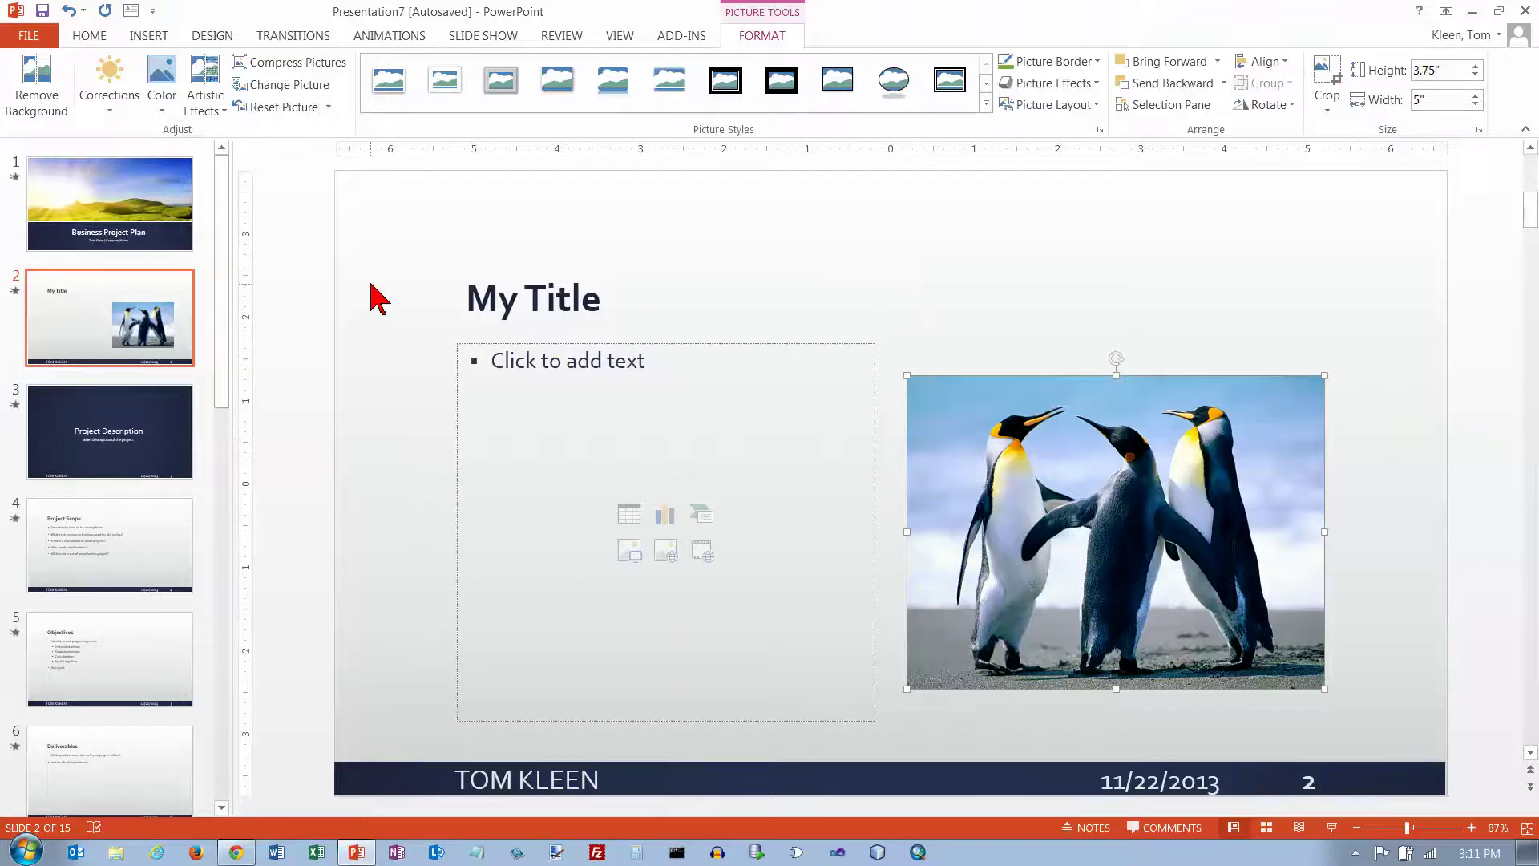
left_click(41, 90)
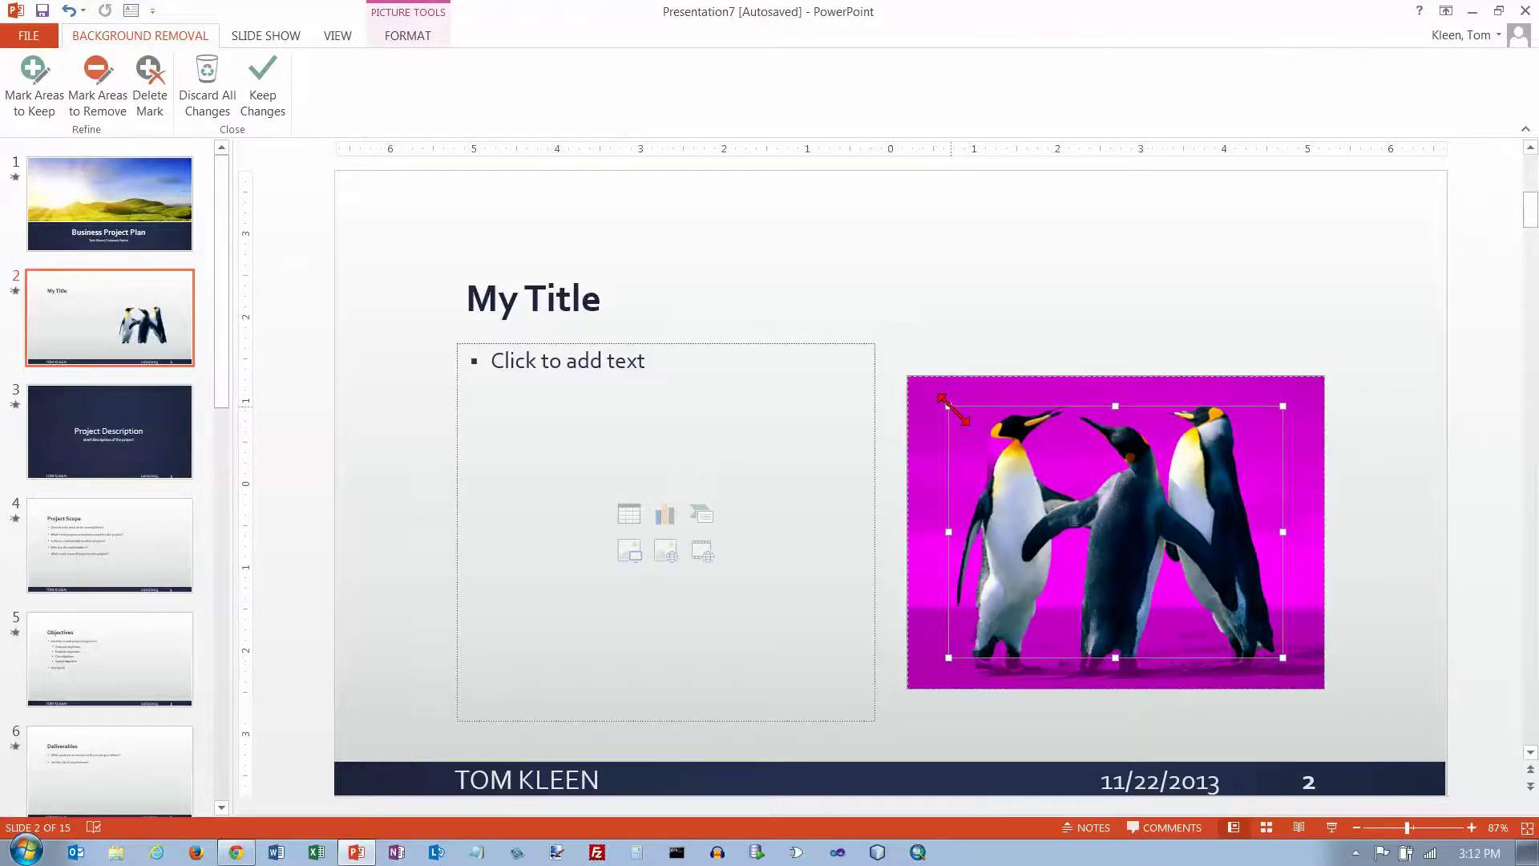
Stretch the background-removal marquee to the photo's corners and mark the bottom ground to keep.
left_click_drag(911, 380, 911, 381)
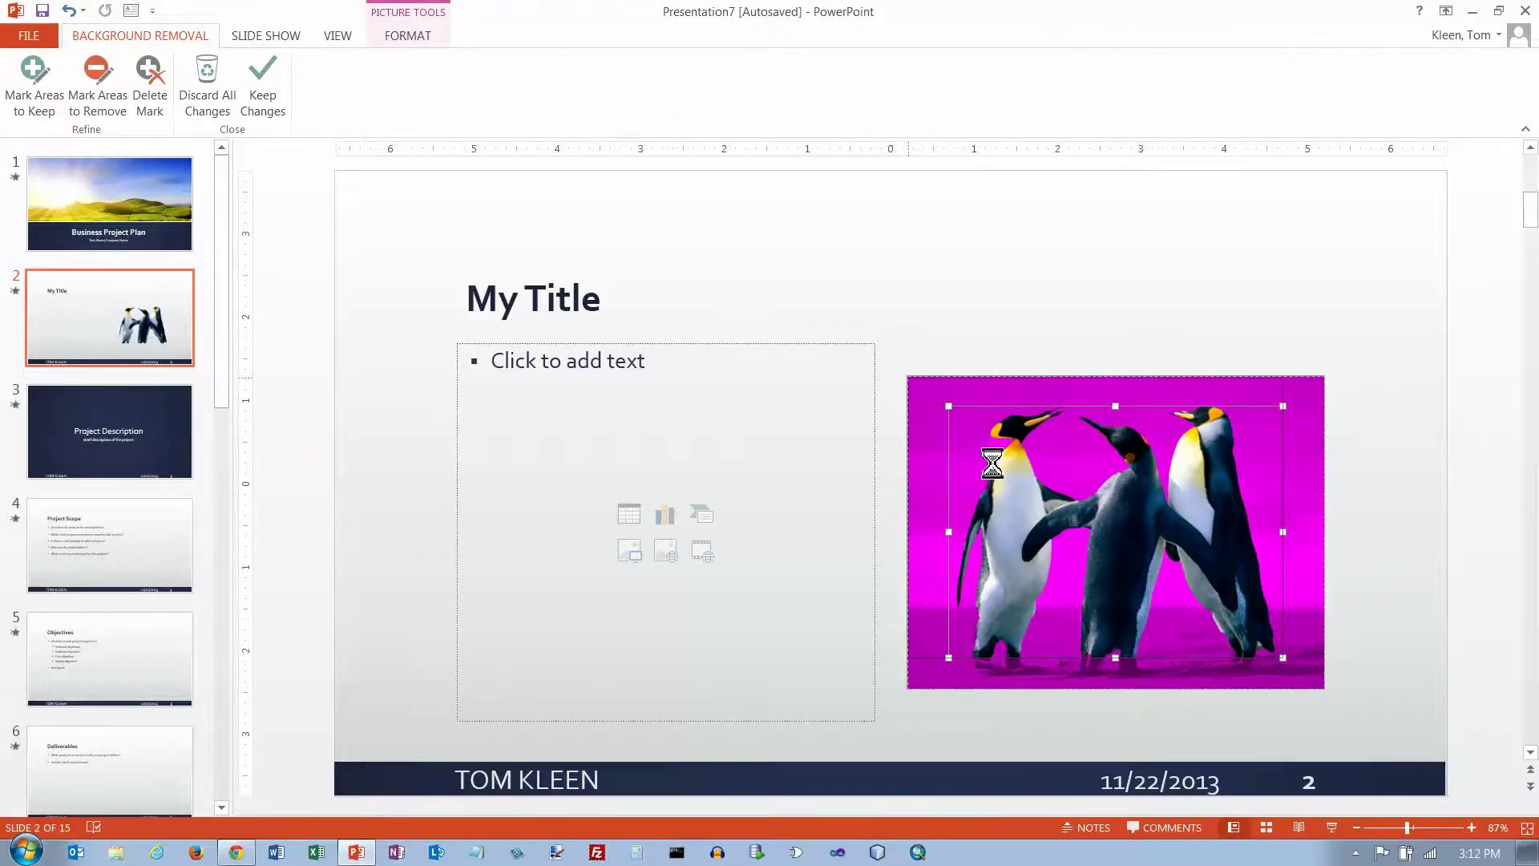
left_click_drag(1281, 657, 1326, 689)
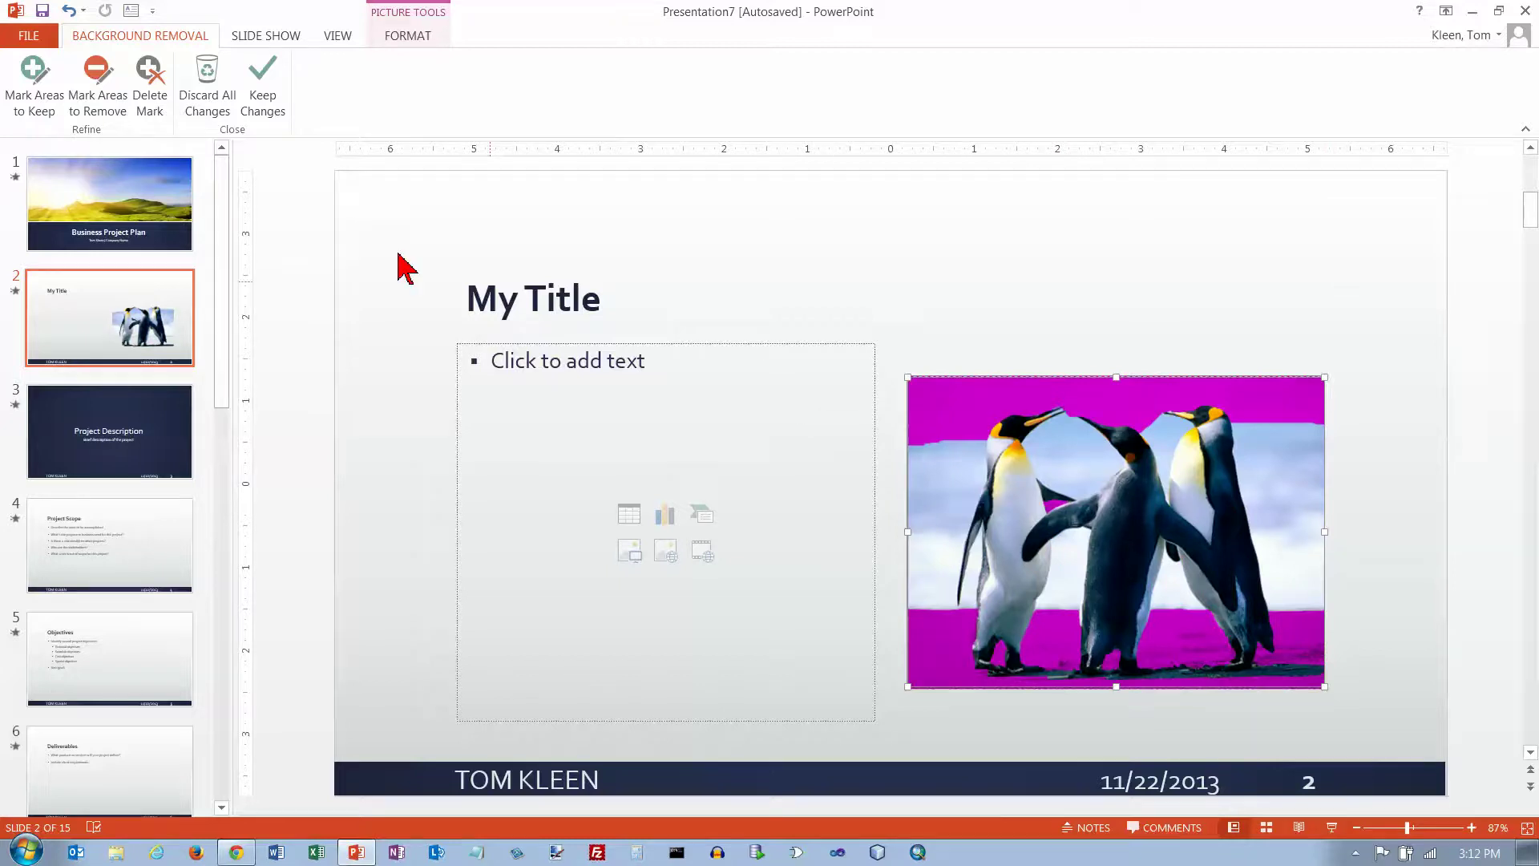
left_click(35, 79)
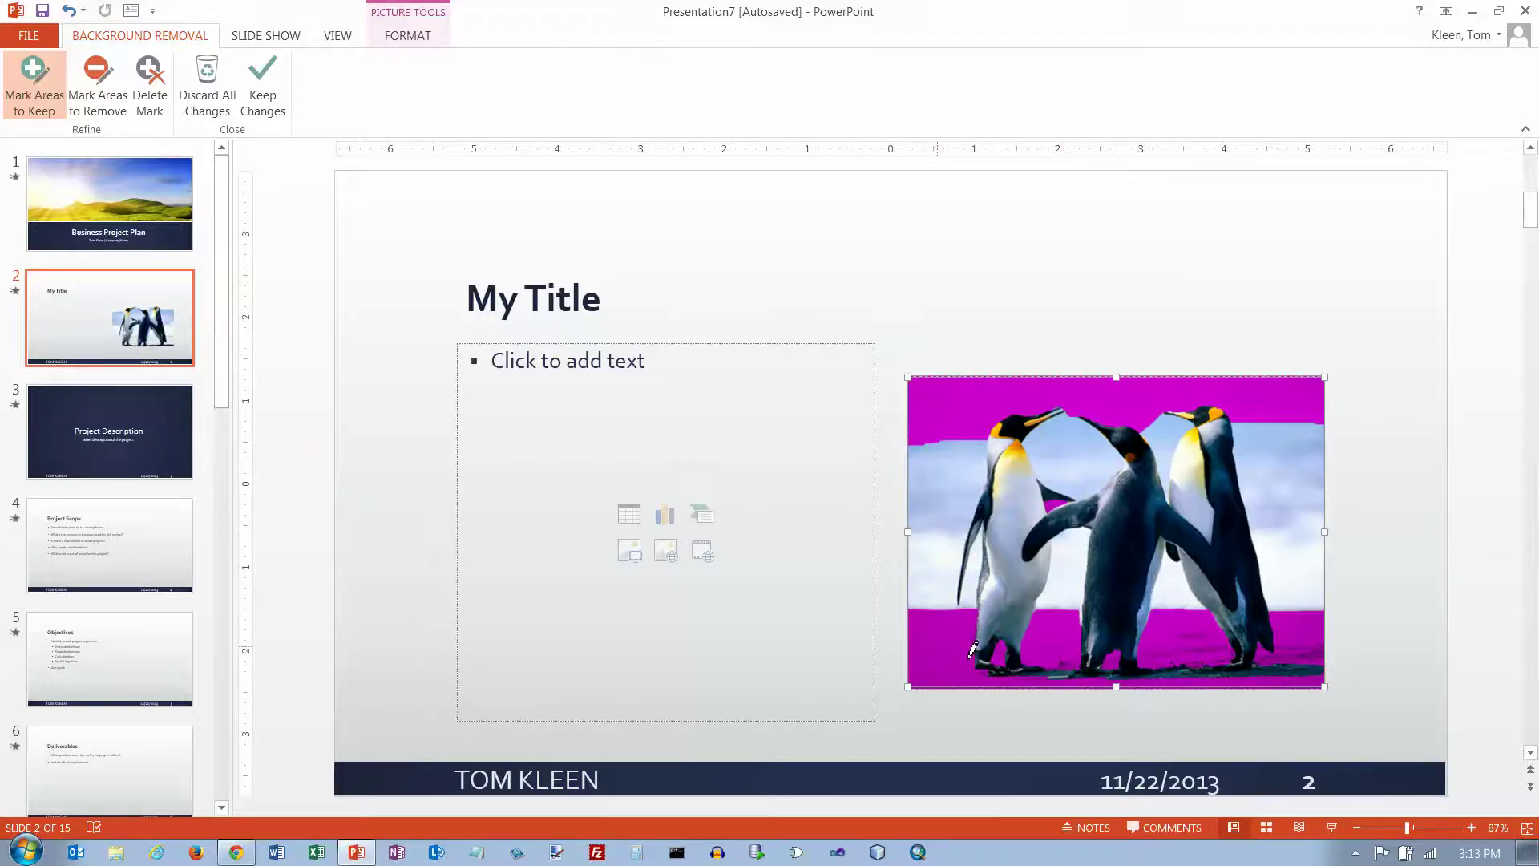
left_click_drag(949, 658, 962, 670)
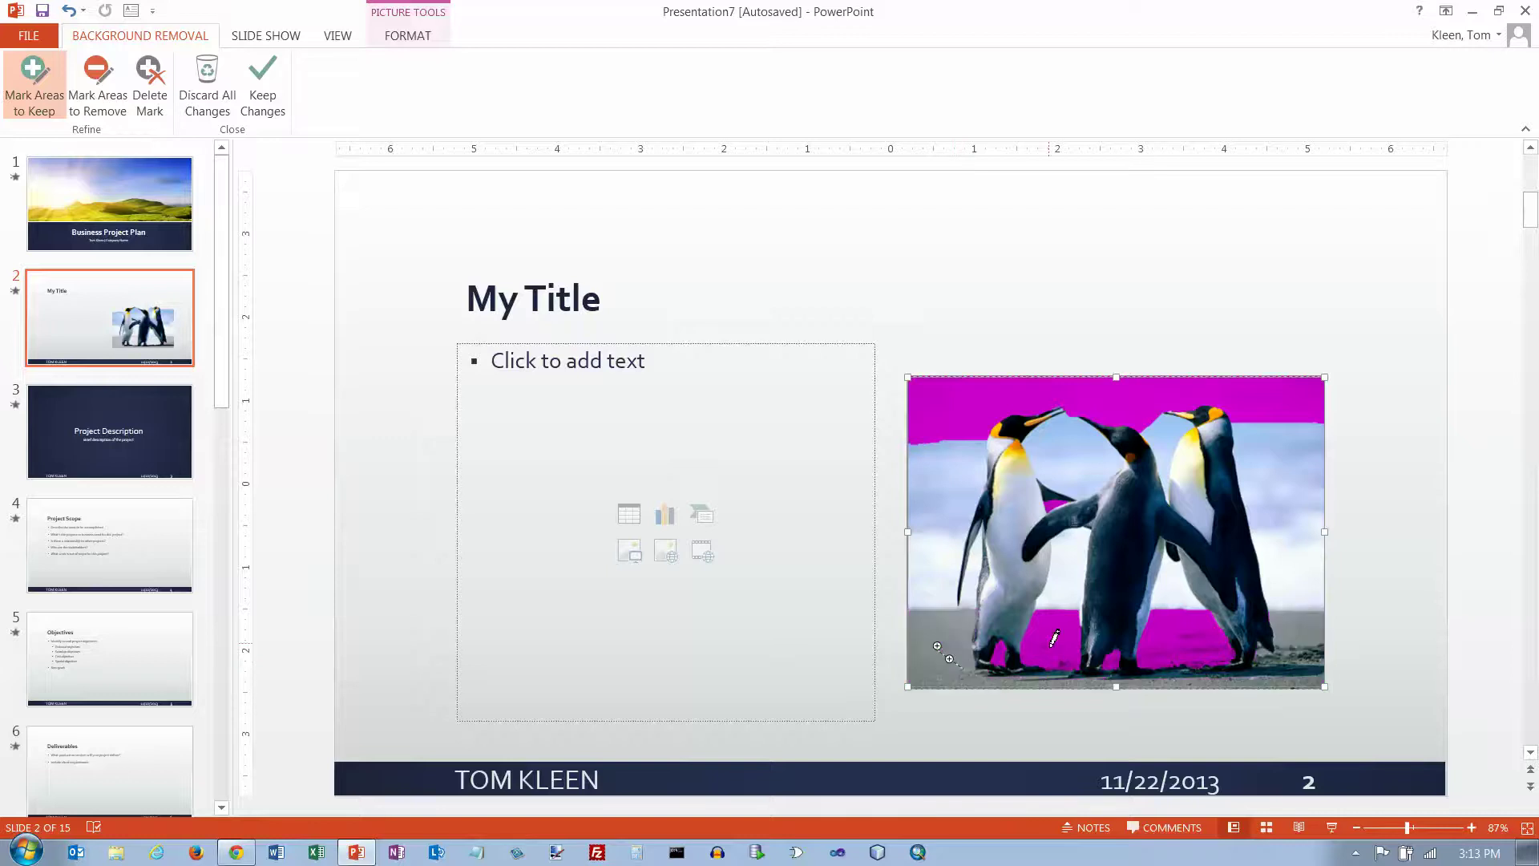
Mark the rest of the bottom ground, the bottom strip and the penguins' feet to keep.
left_click_drag(1064, 628, 1067, 626)
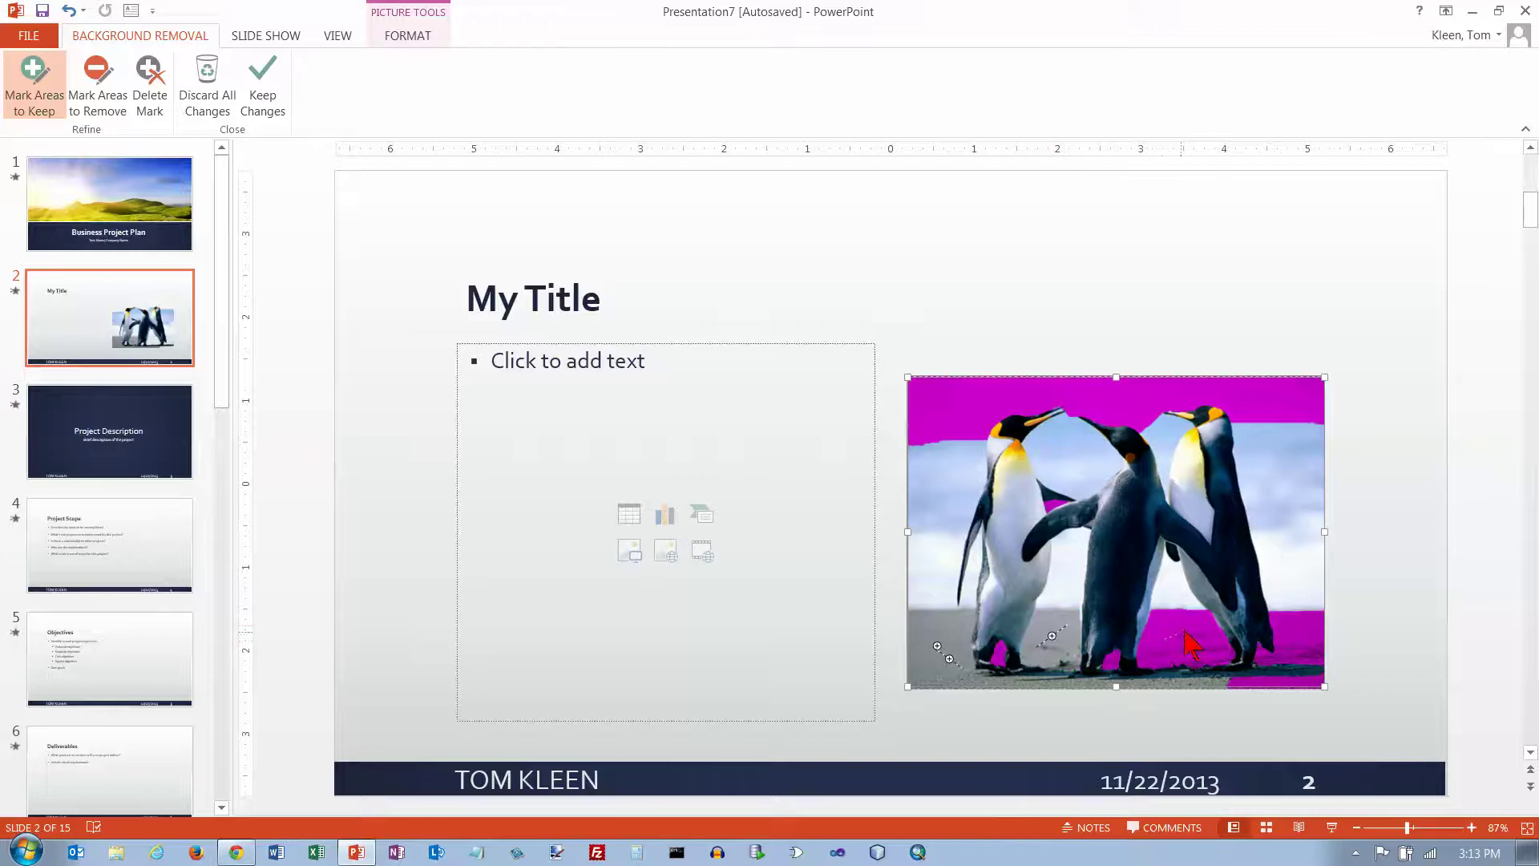
left_click_drag(1200, 627, 1202, 626)
left_click_drag(1293, 650, 1318, 626)
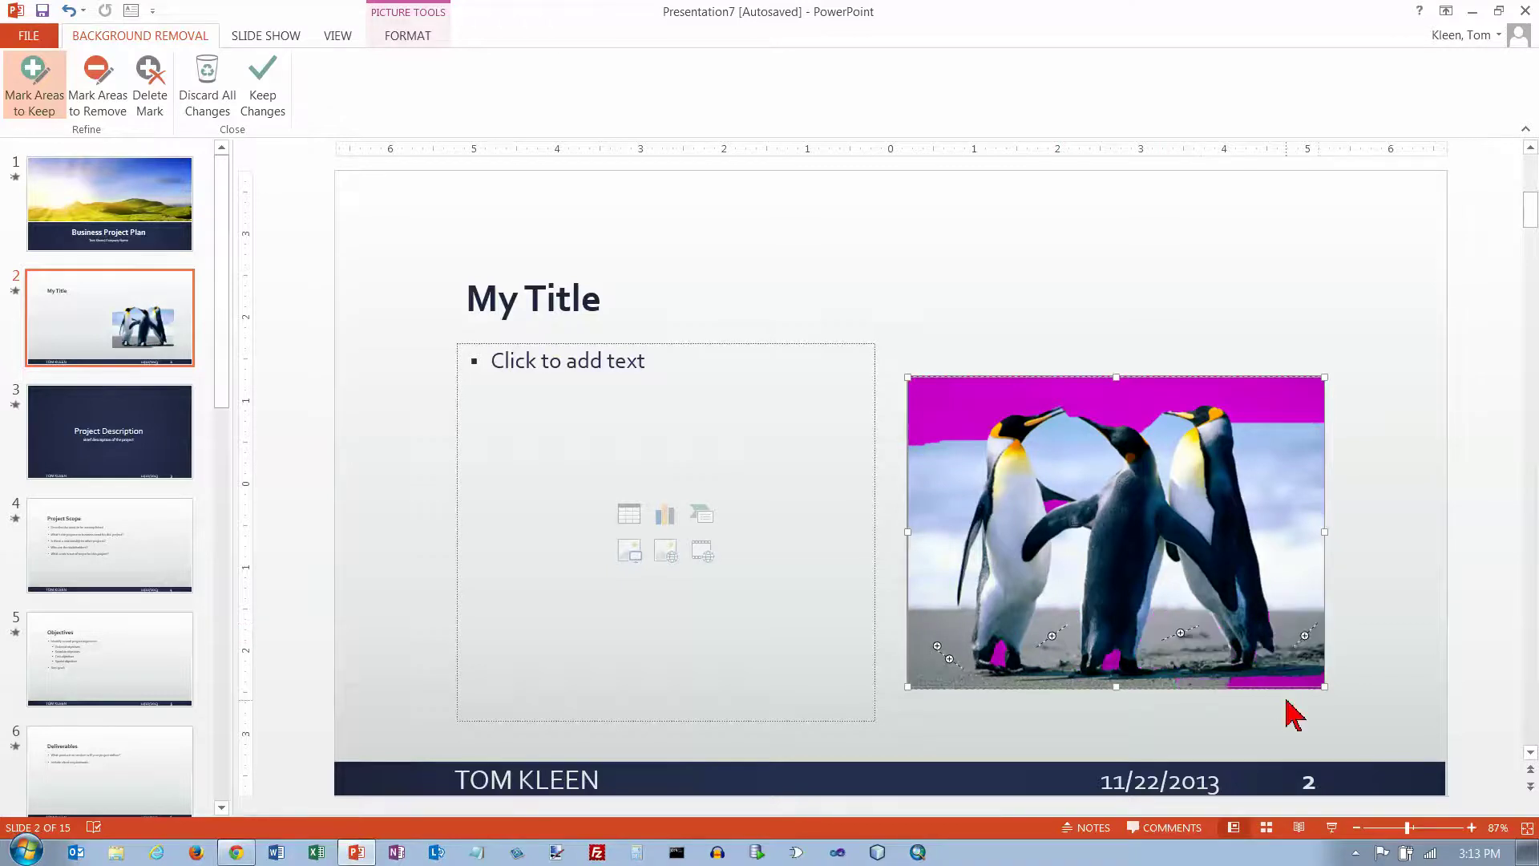
left_click_drag(1256, 679, 1315, 686)
left_click(1113, 658)
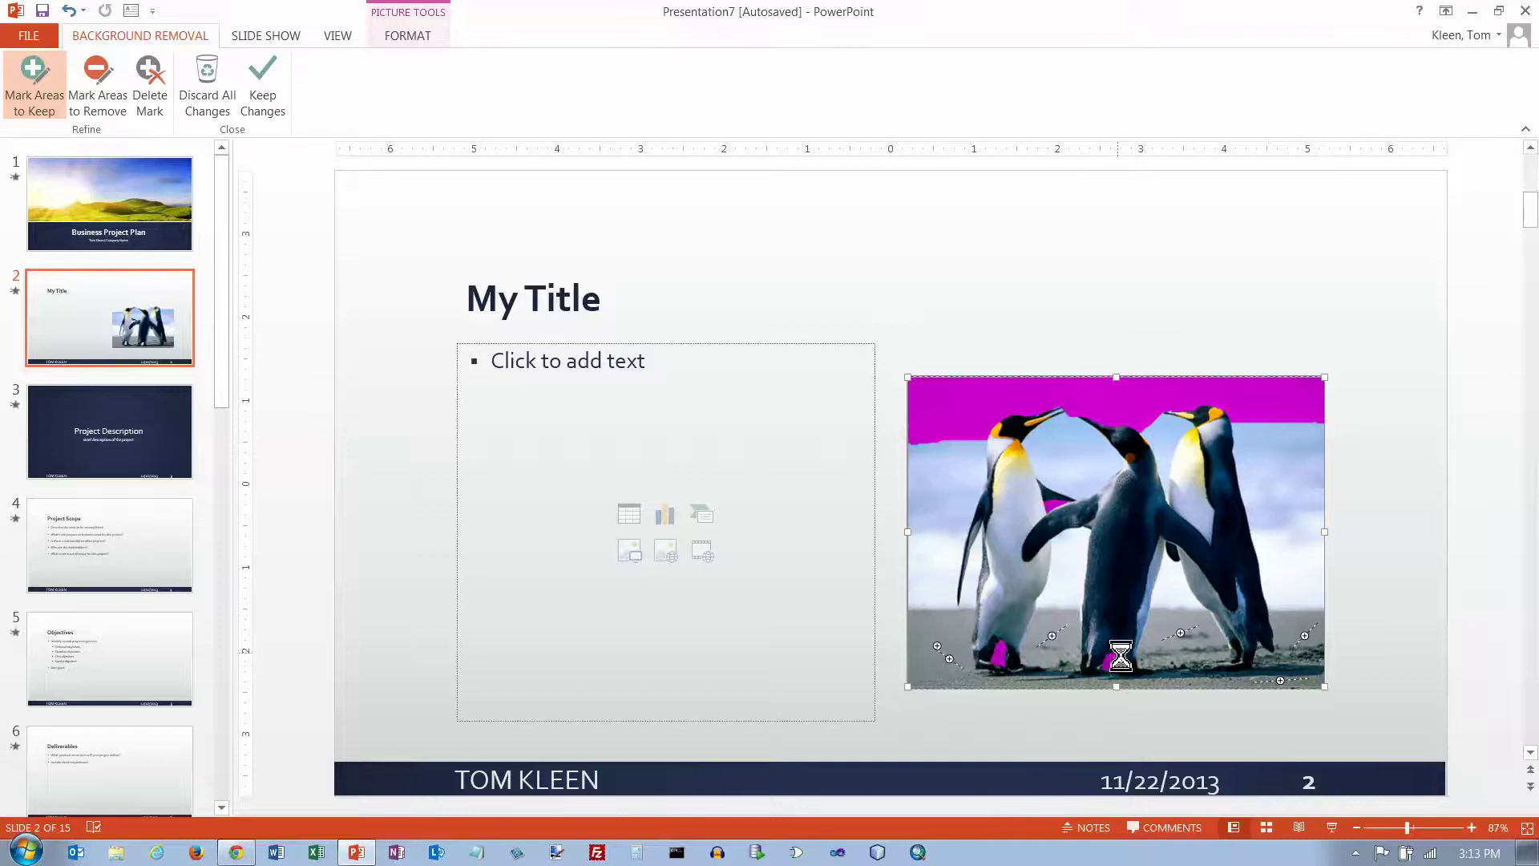
left_click(999, 654)
left_click(100, 80)
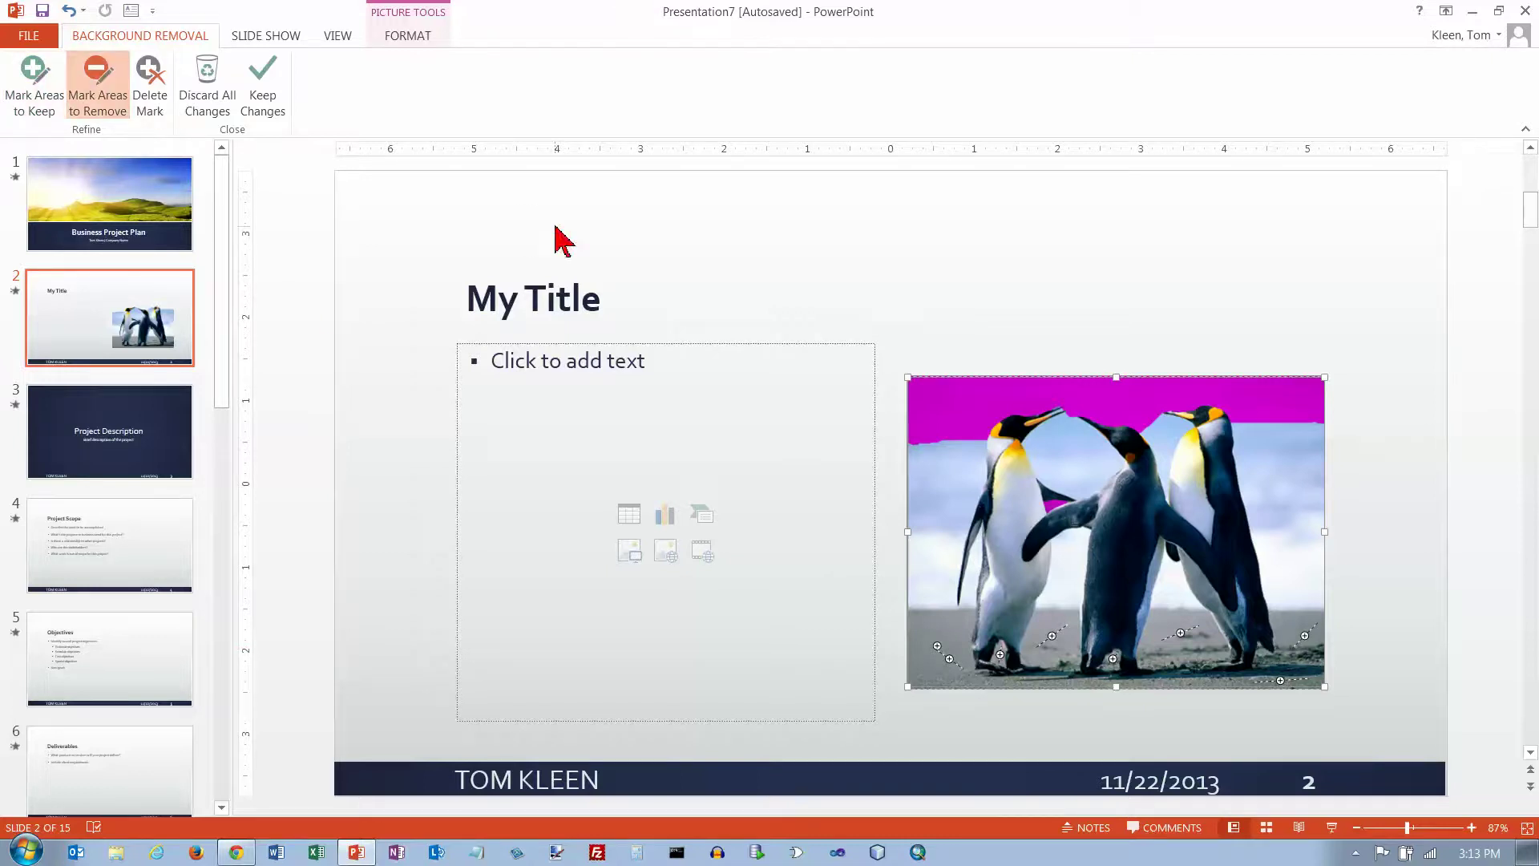
Draw remove marks over the sky beside, behind and between all three penguins.
left_click_drag(946, 459, 936, 583)
left_click_drag(976, 555, 969, 594)
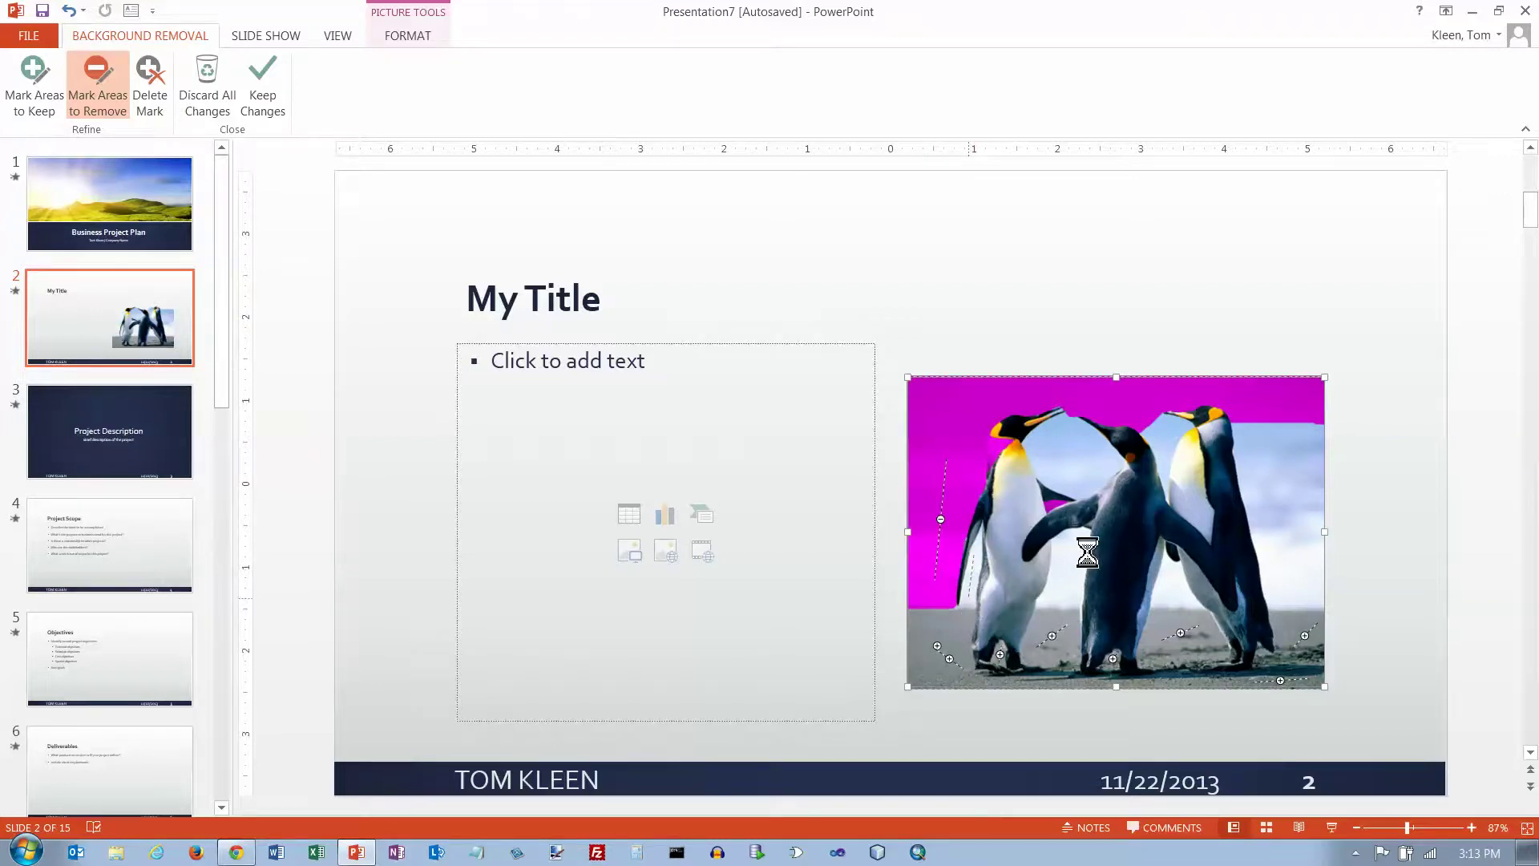
left_click_drag(1073, 544, 1065, 595)
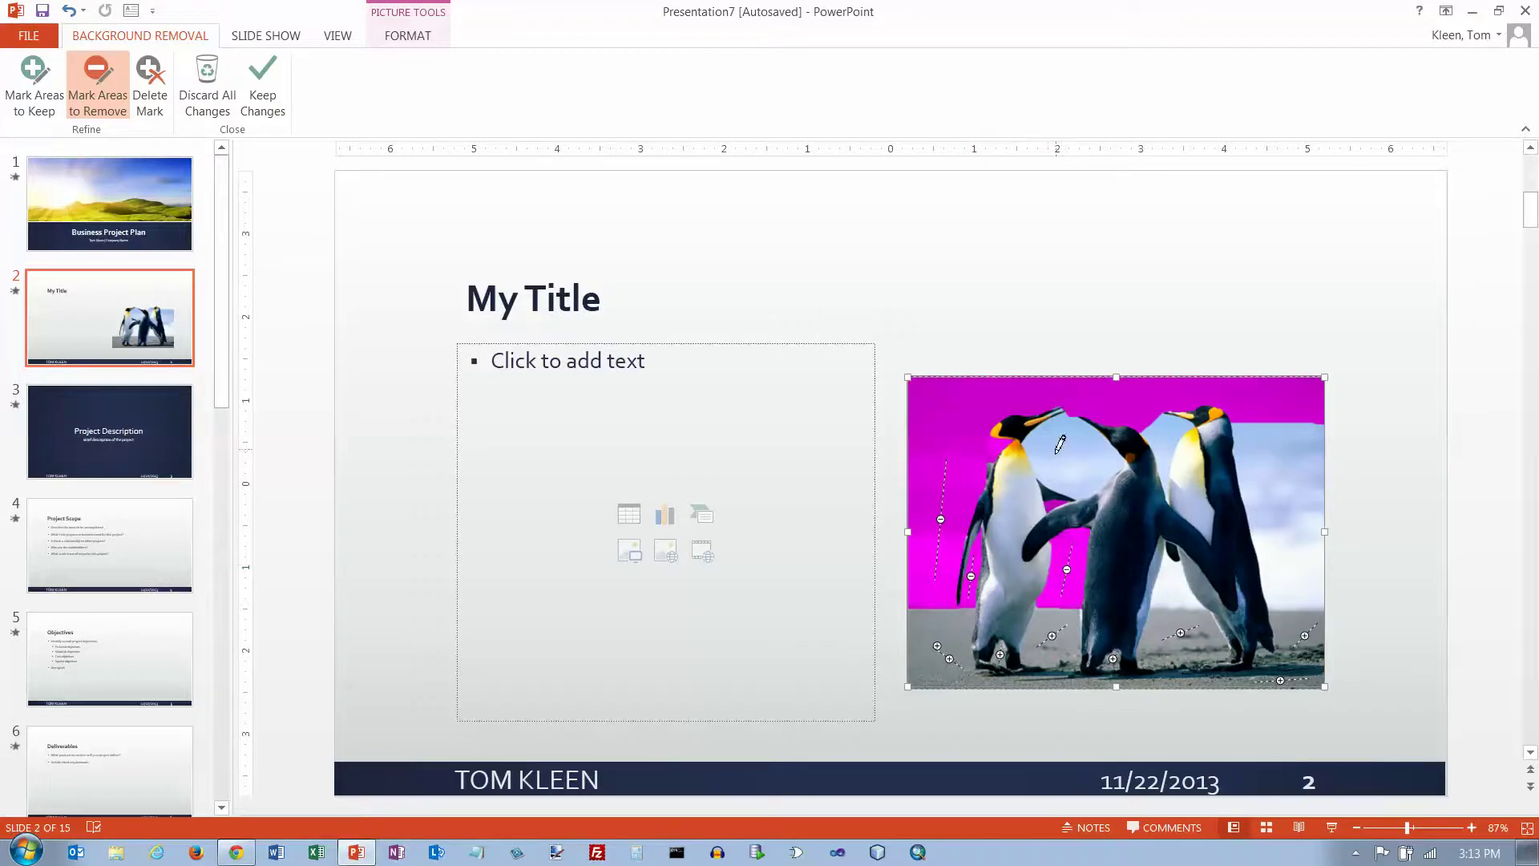
left_click_drag(1059, 435, 1071, 484)
left_click_drag(1163, 429, 1165, 472)
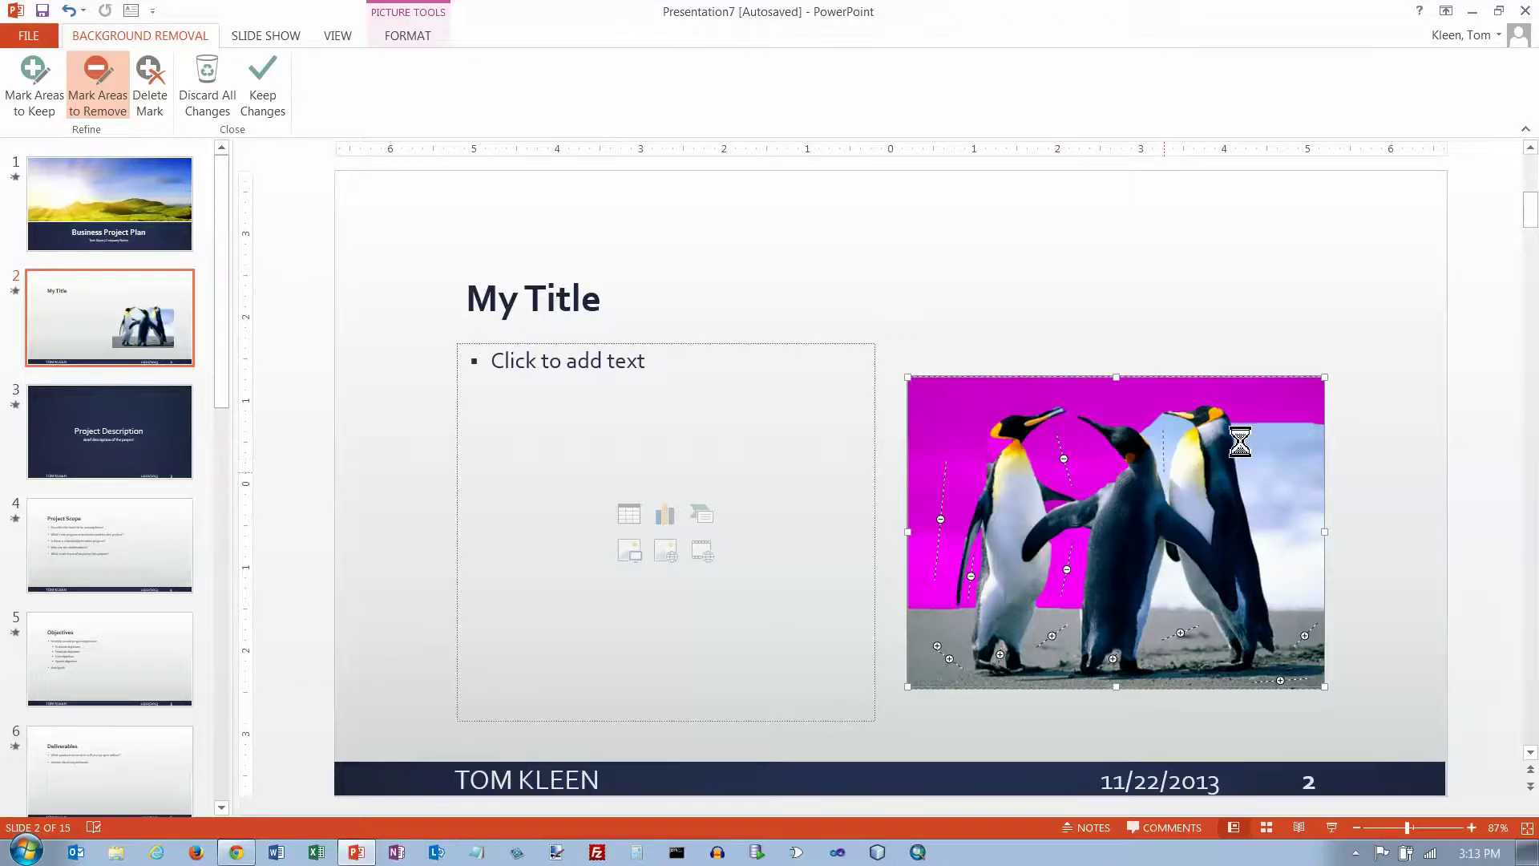
left_click_drag(1268, 441, 1291, 598)
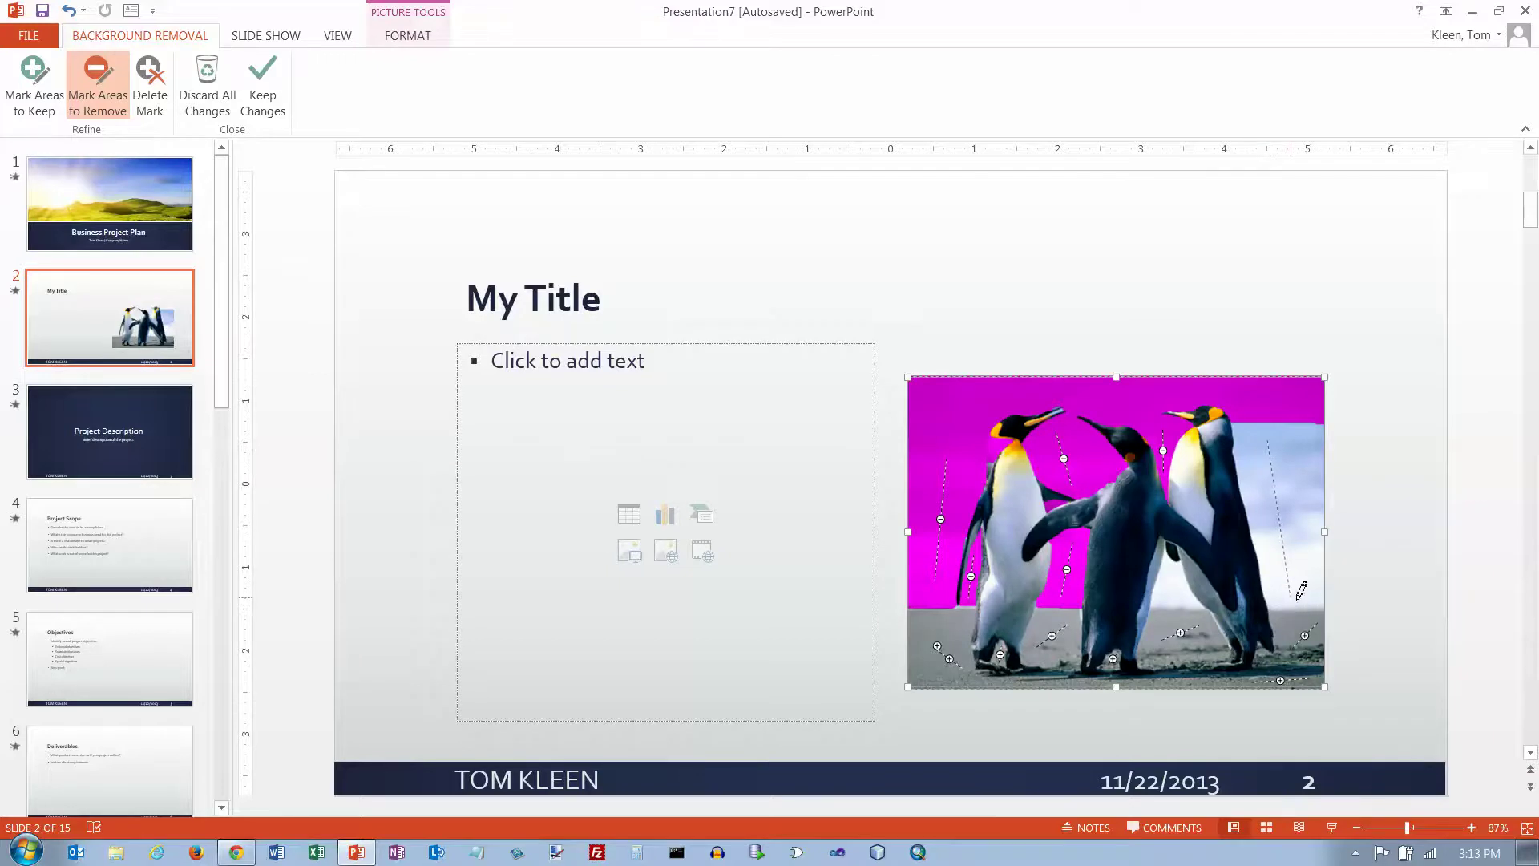
left_click_drag(1172, 570, 1170, 609)
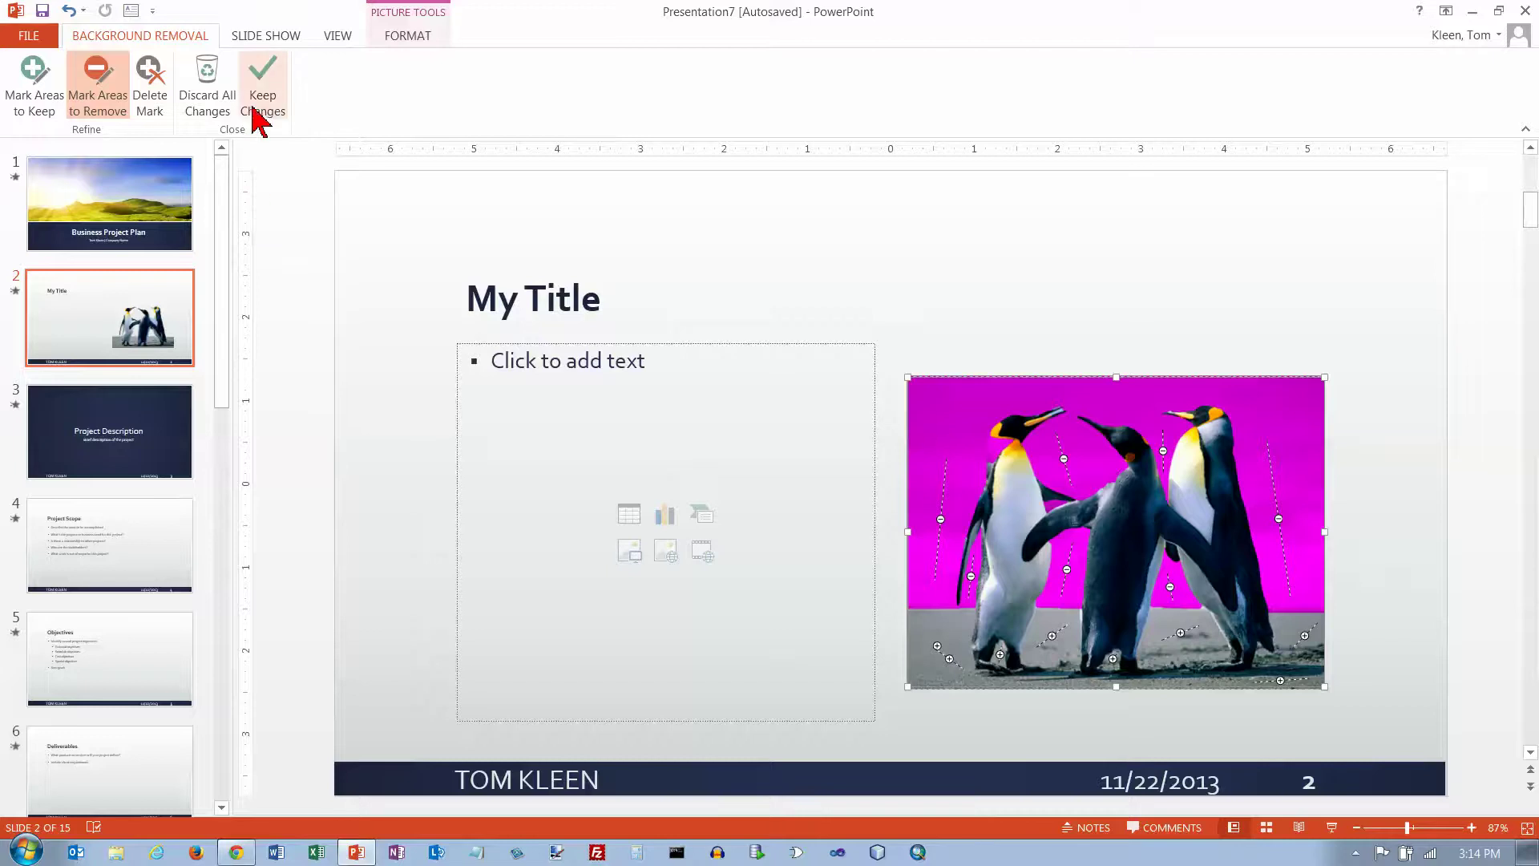
Keep the background removal changes, undo them, then discard all changes to restore the photo.
left_click(258, 76)
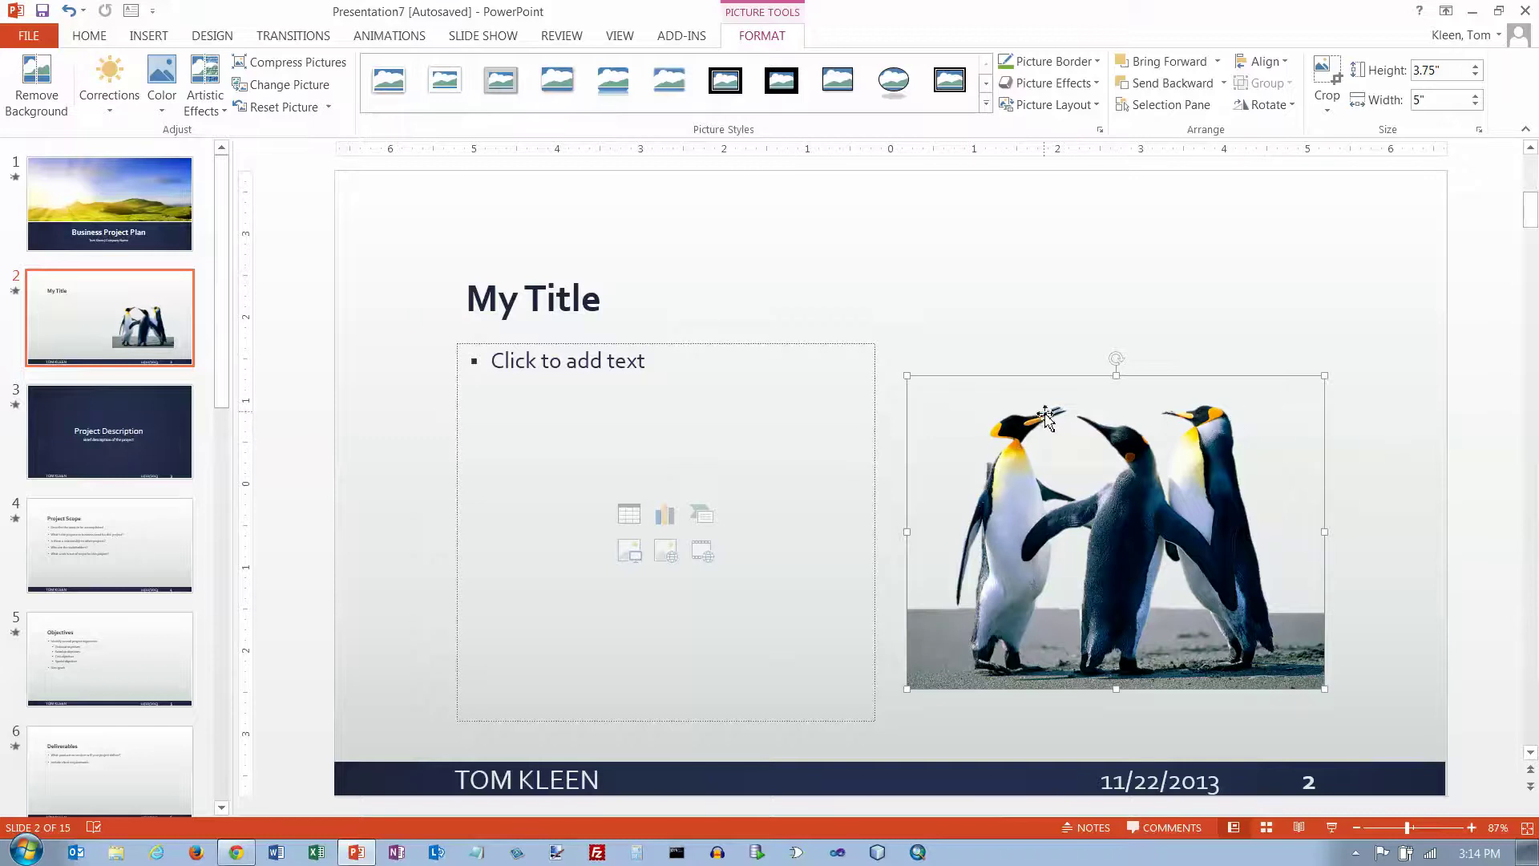
left_click(71, 10)
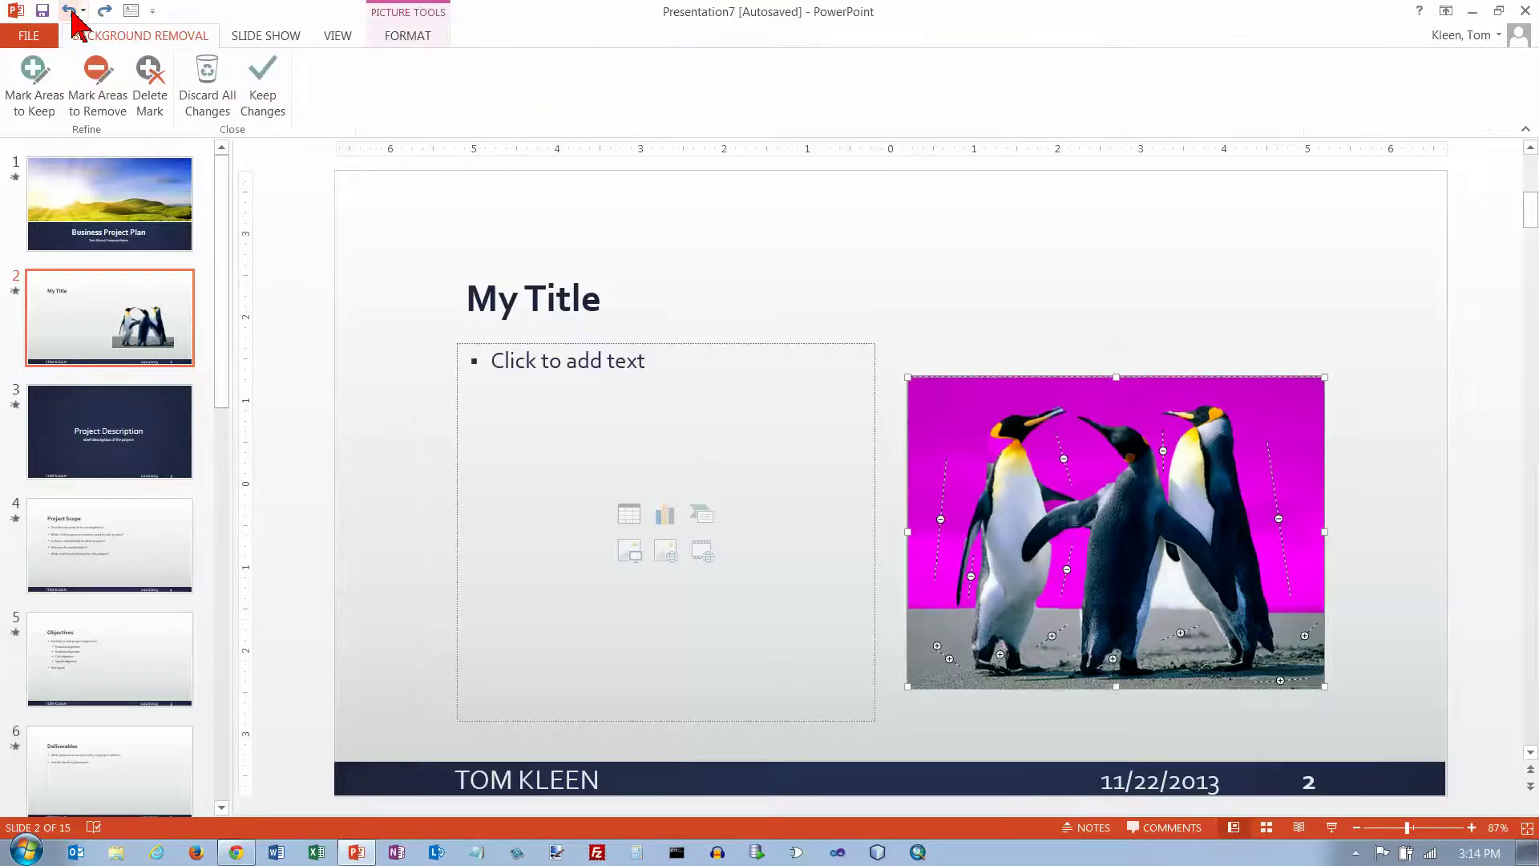
left_click(207, 80)
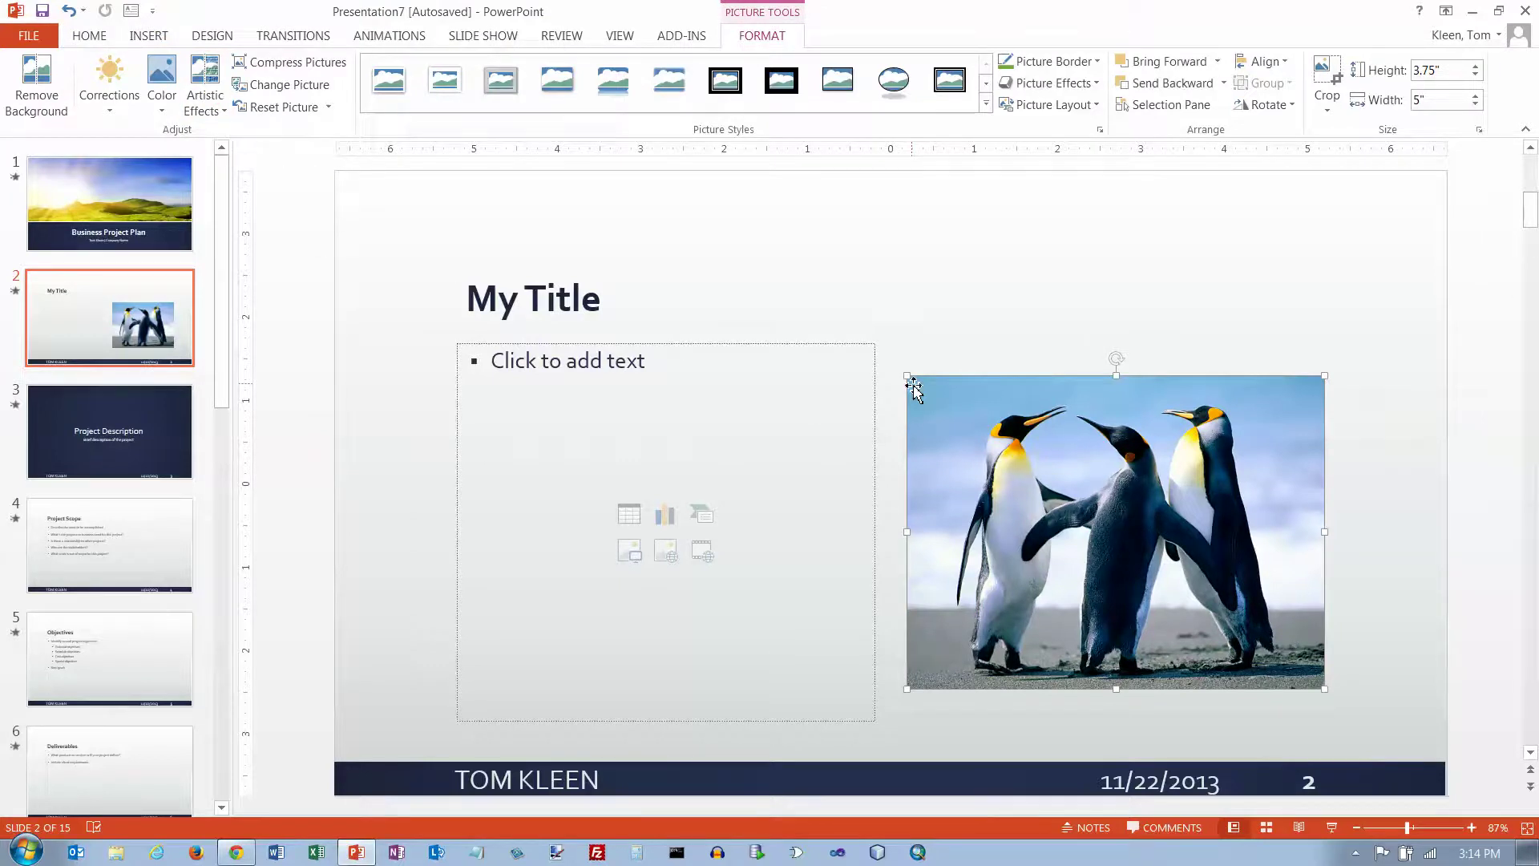
Apply the Brightness: 0% (Normal) Contrast: +20% correction preset to the penguin photo.
left_click(115, 112)
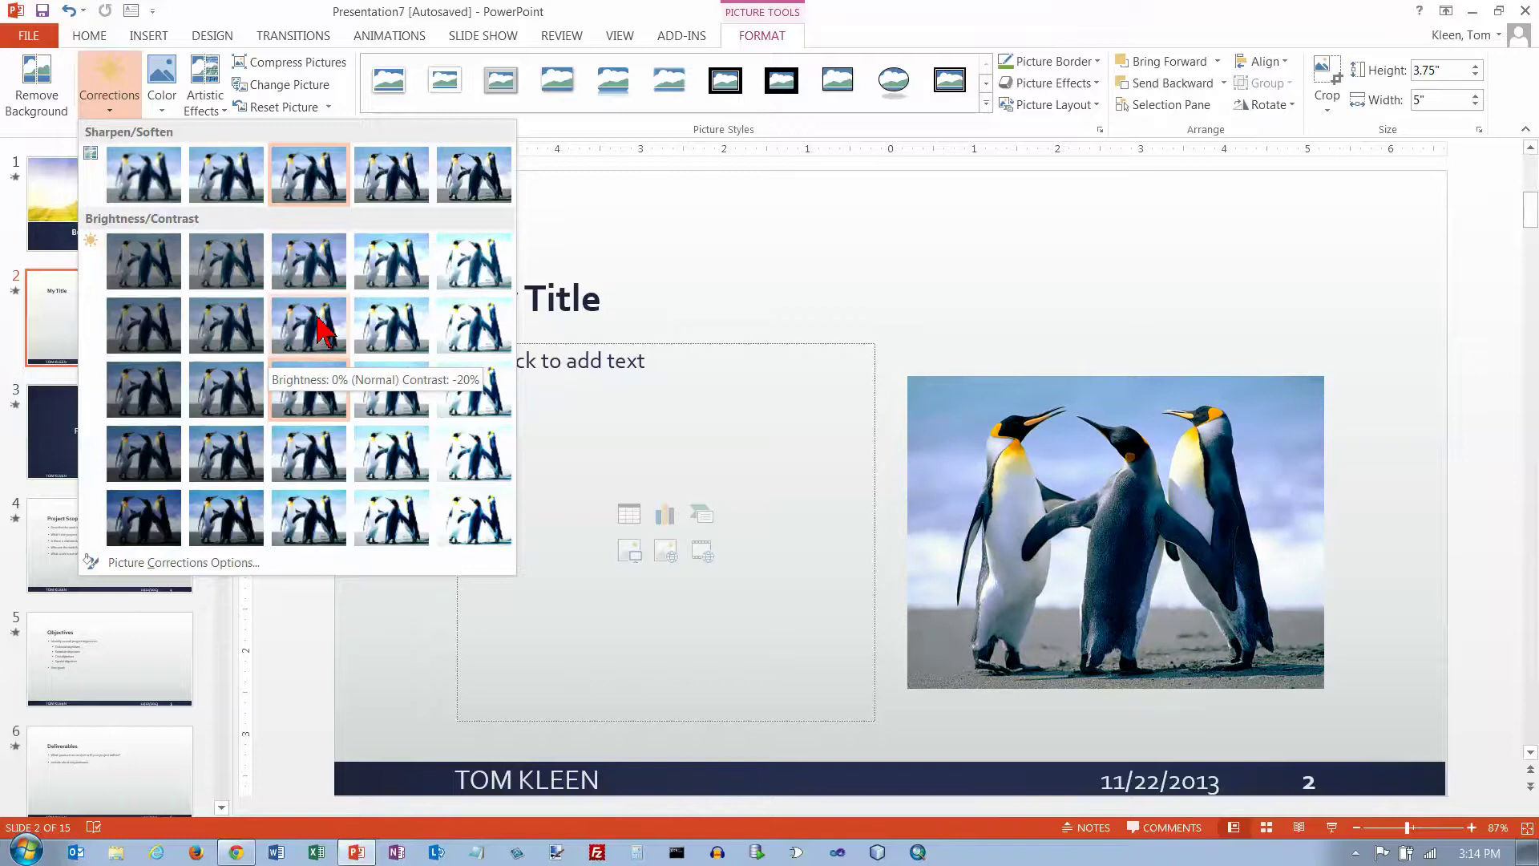
left_click(320, 455)
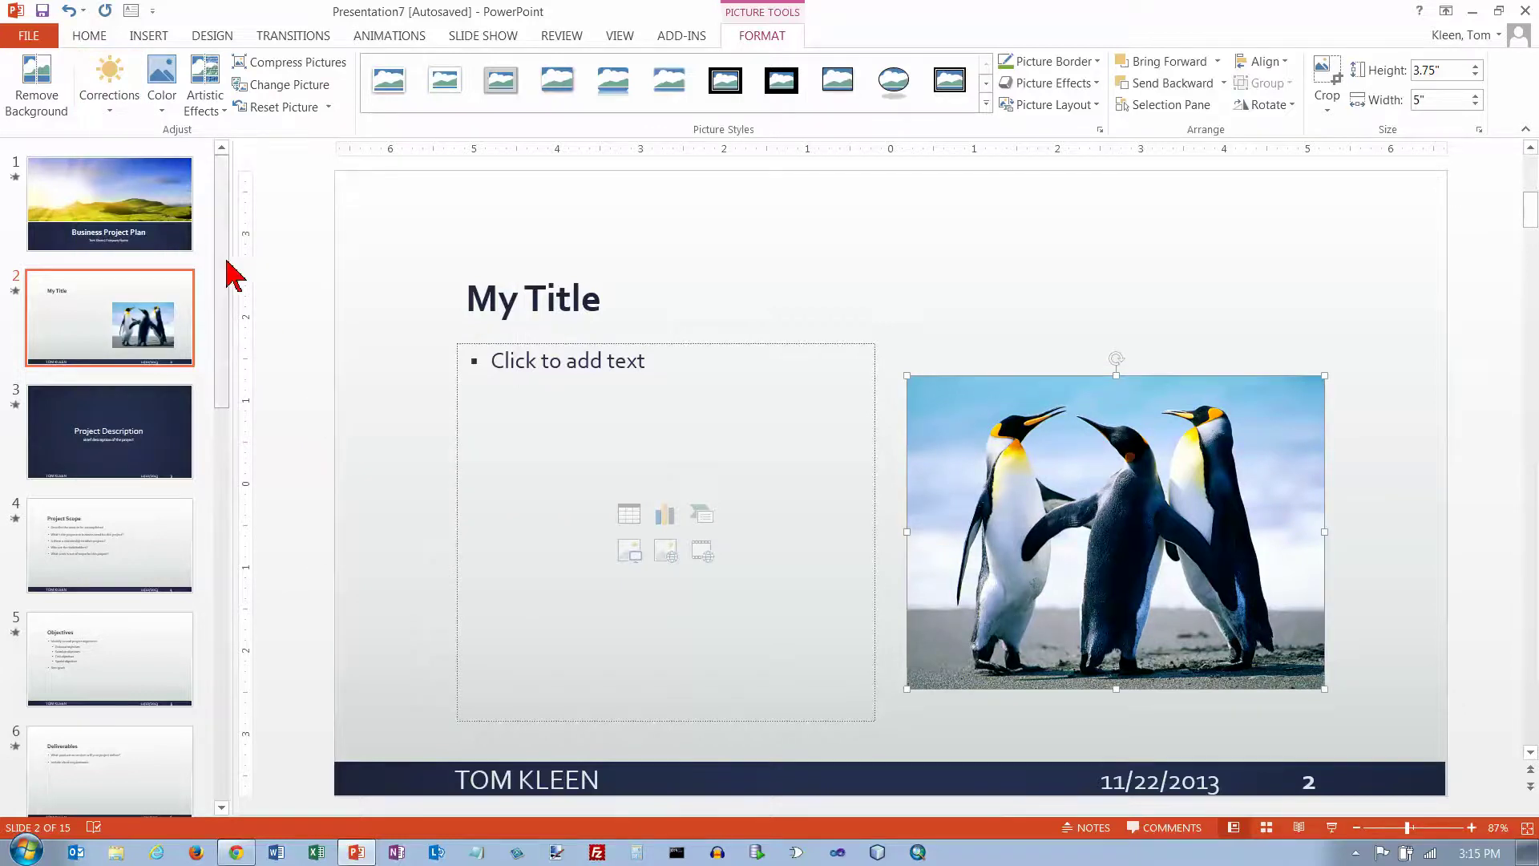
left_click(163, 113)
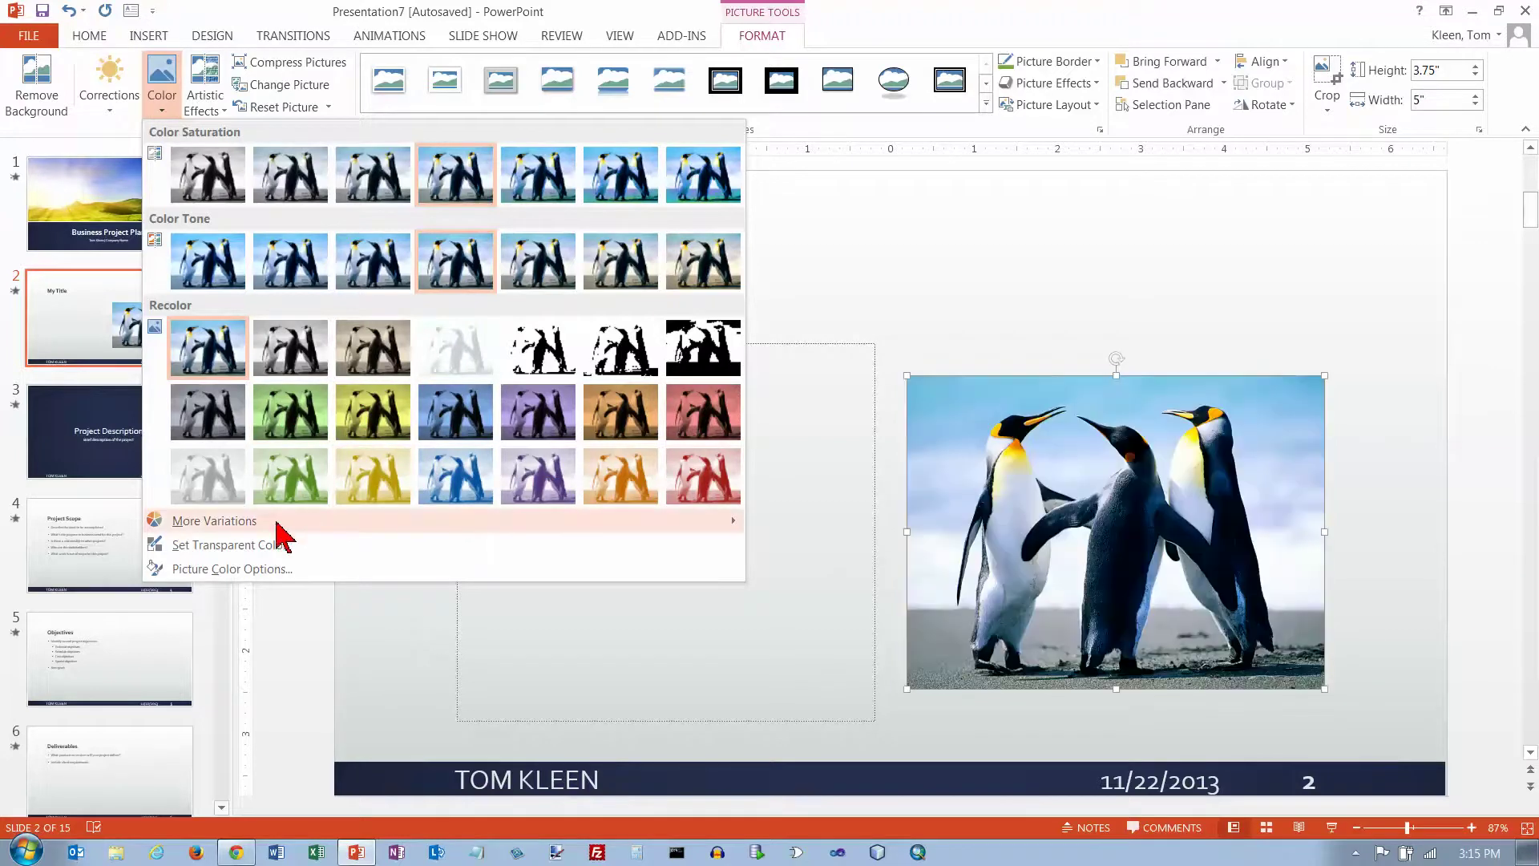
Browse the Color gallery's saturation, tone and recolor options, then show the Artistic Effects gallery.
mouse_move(215, 531)
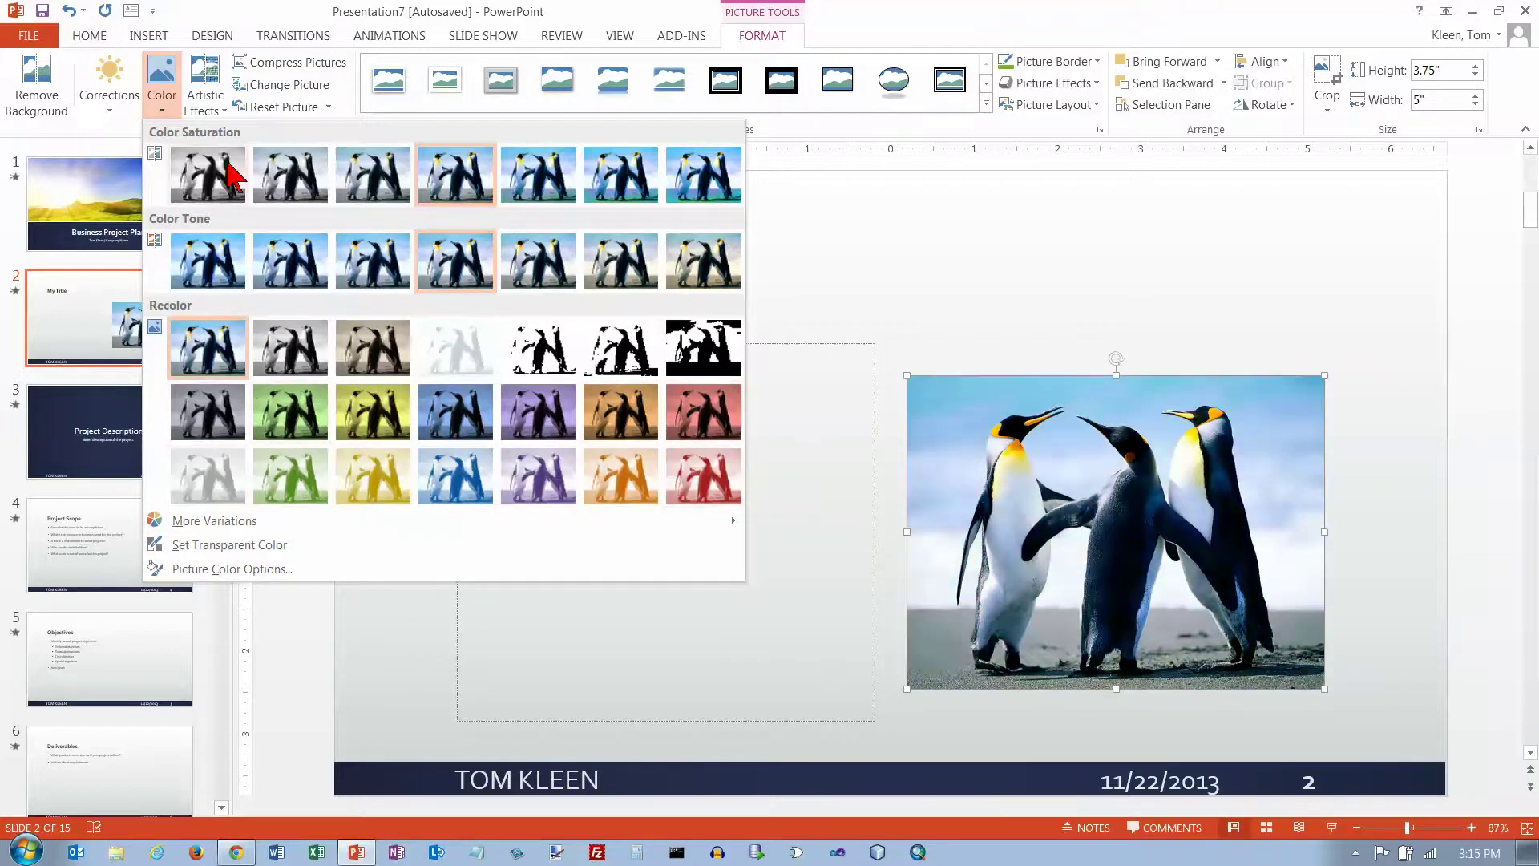
left_click(221, 115)
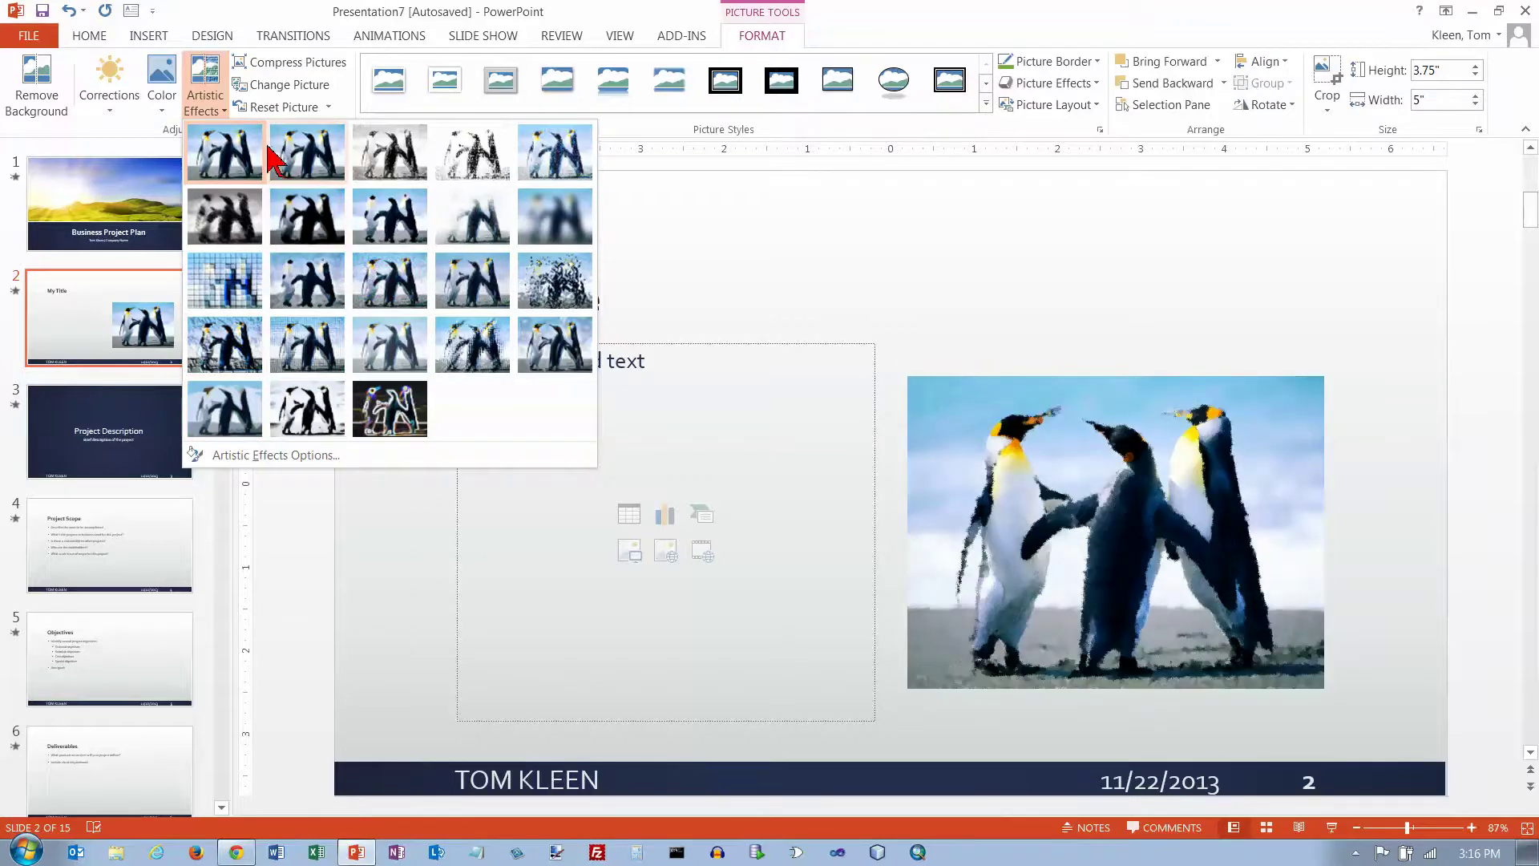
Close the Artistic Effects gallery with no effect applied.
left_click(633, 183)
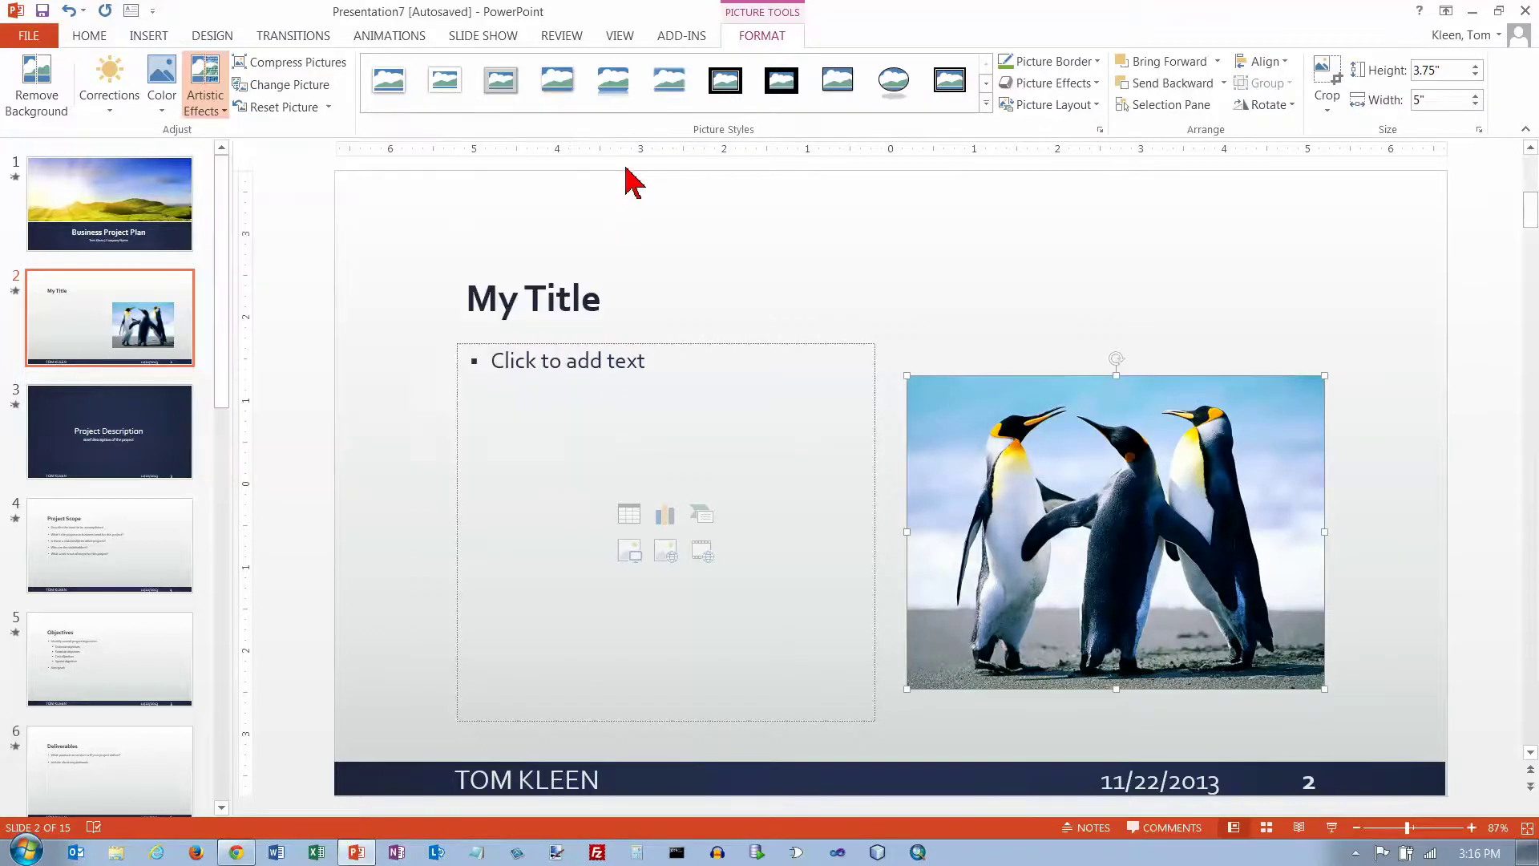
Choose Reset Picture from the Reset Picture dropdown to clear all the photo's formatting.
left_click(328, 107)
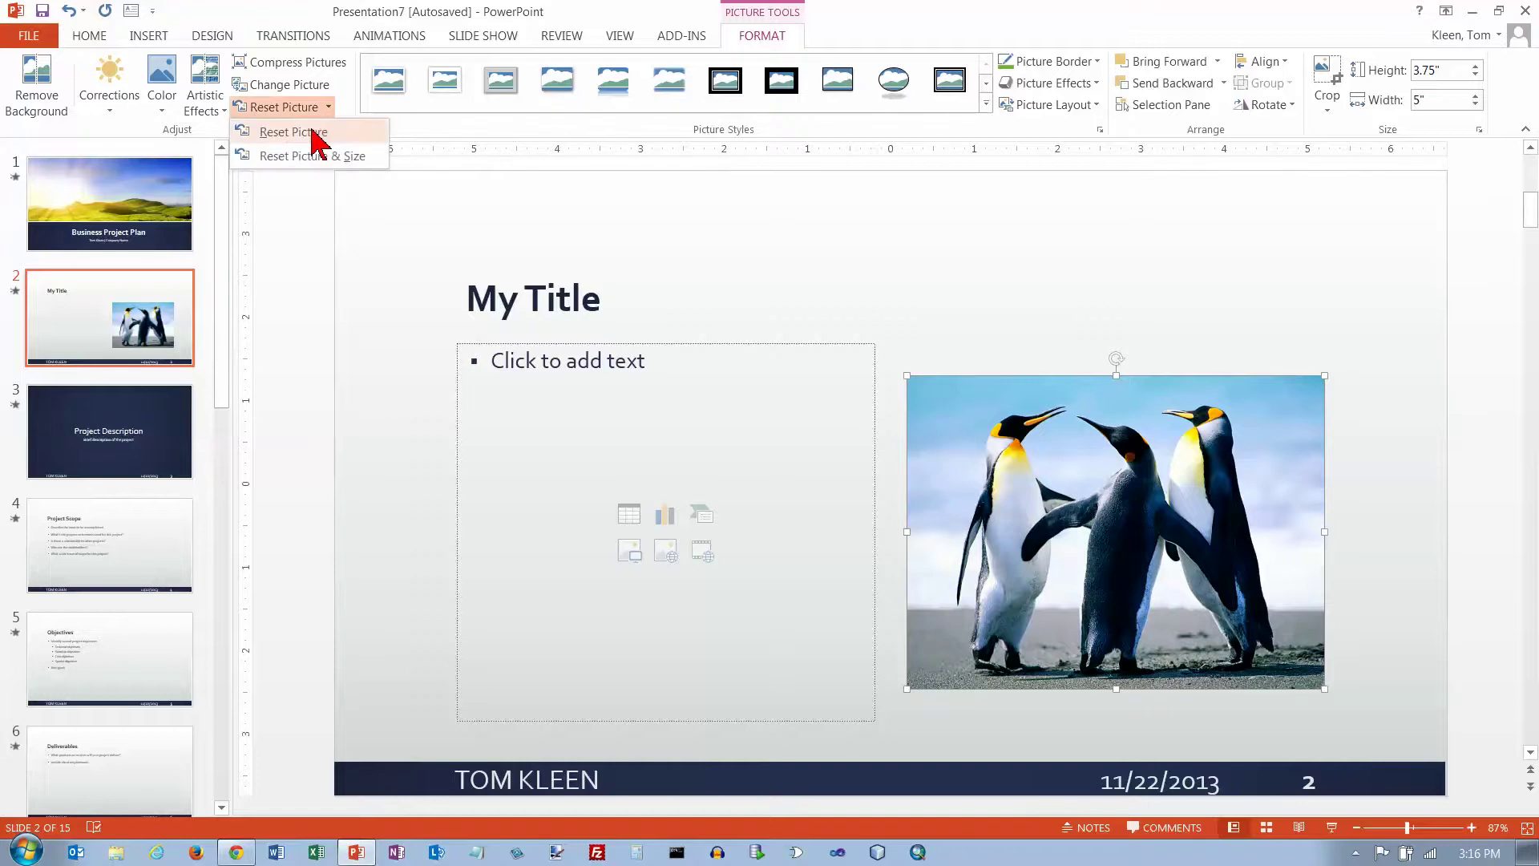
left_click(311, 132)
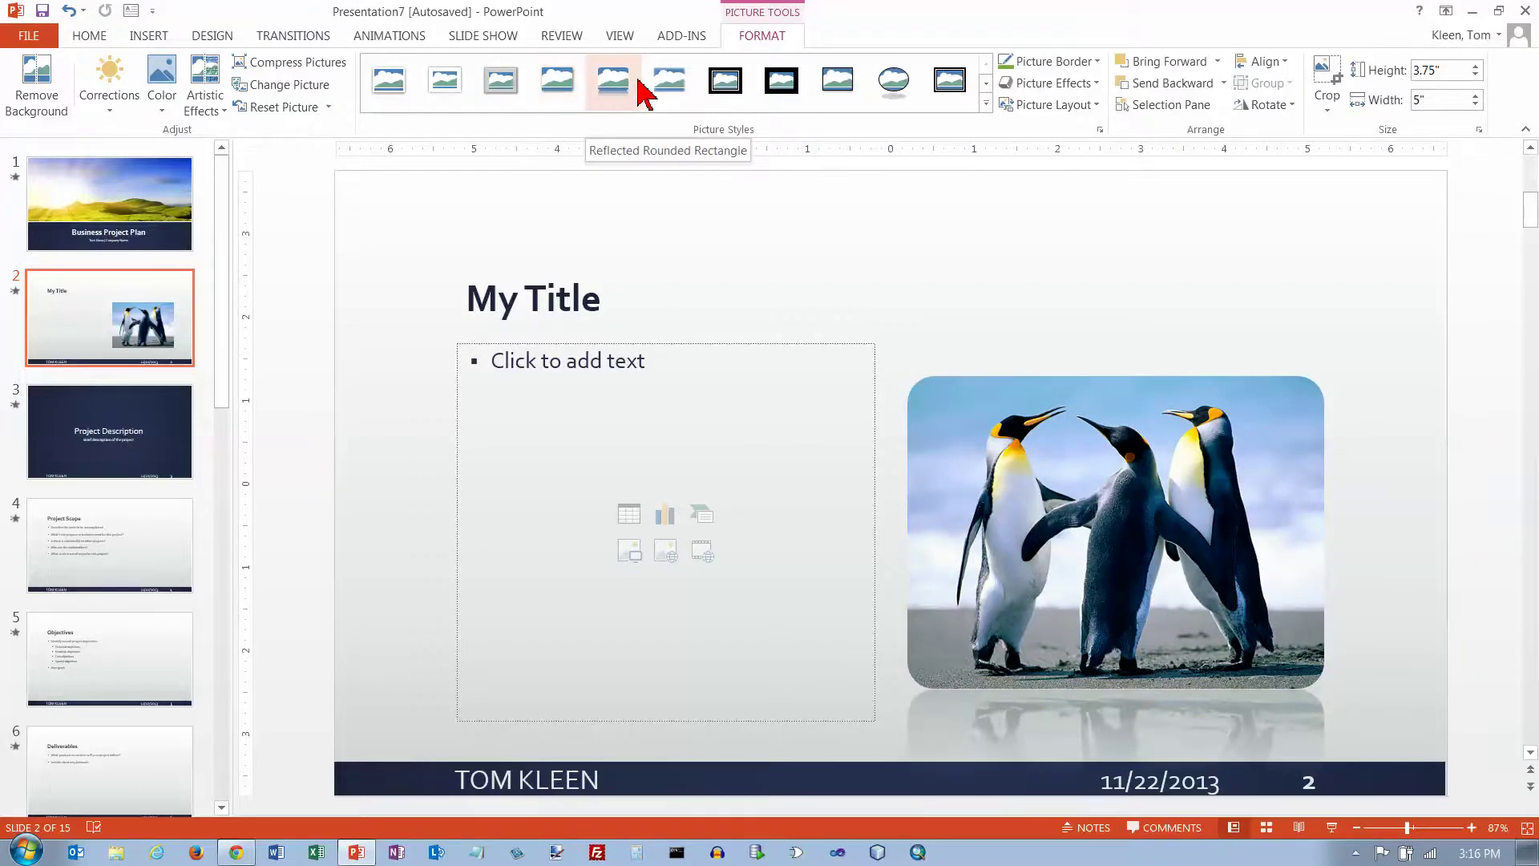
Apply the Rotated, White picture style to the penguin photo and give it a light blue border.
left_click(987, 103)
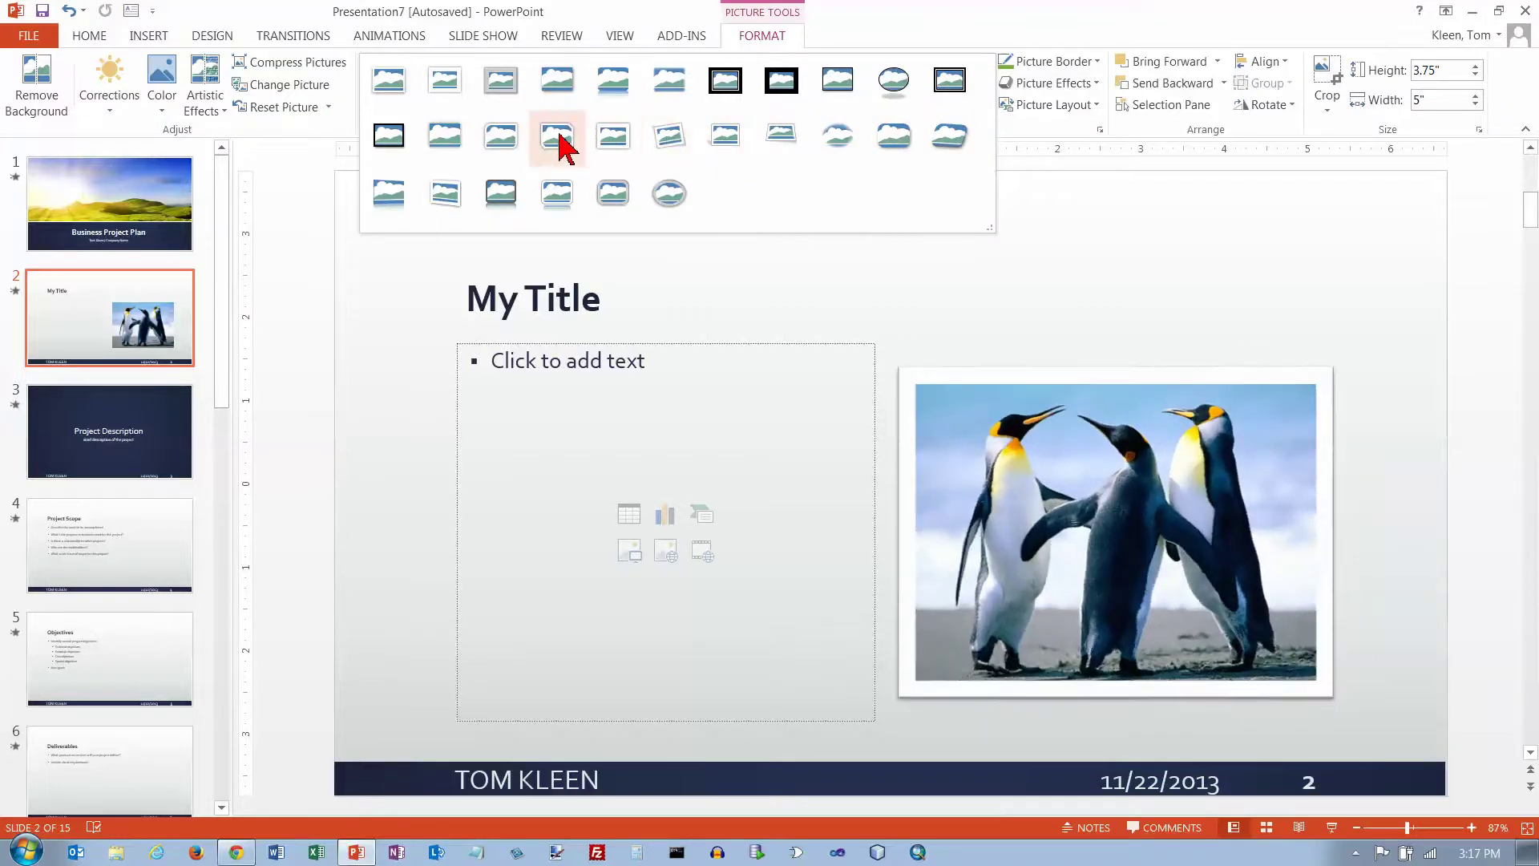
left_click(672, 138)
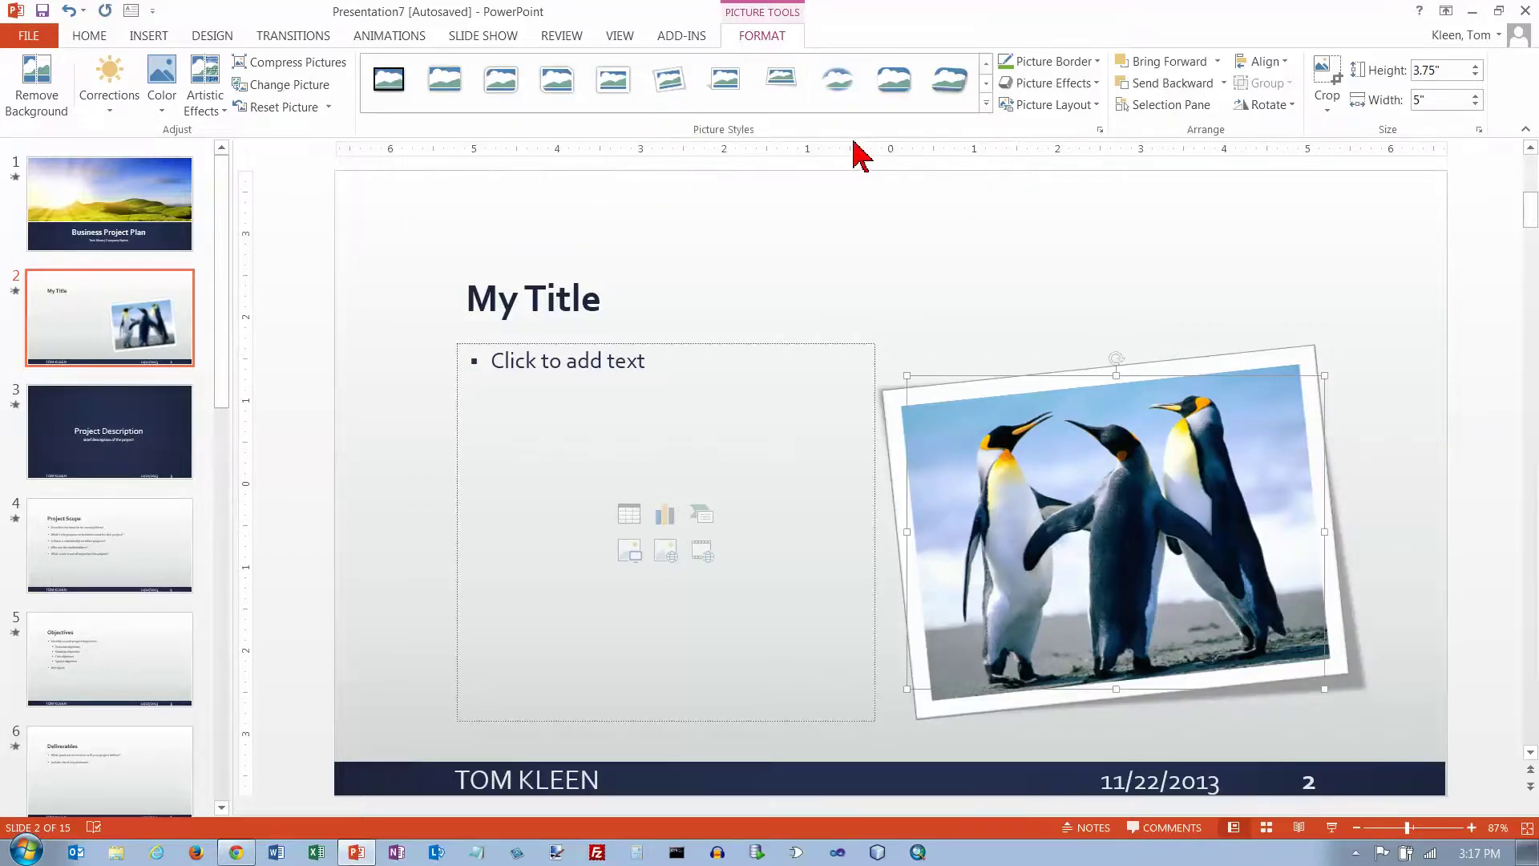
left_click(1097, 61)
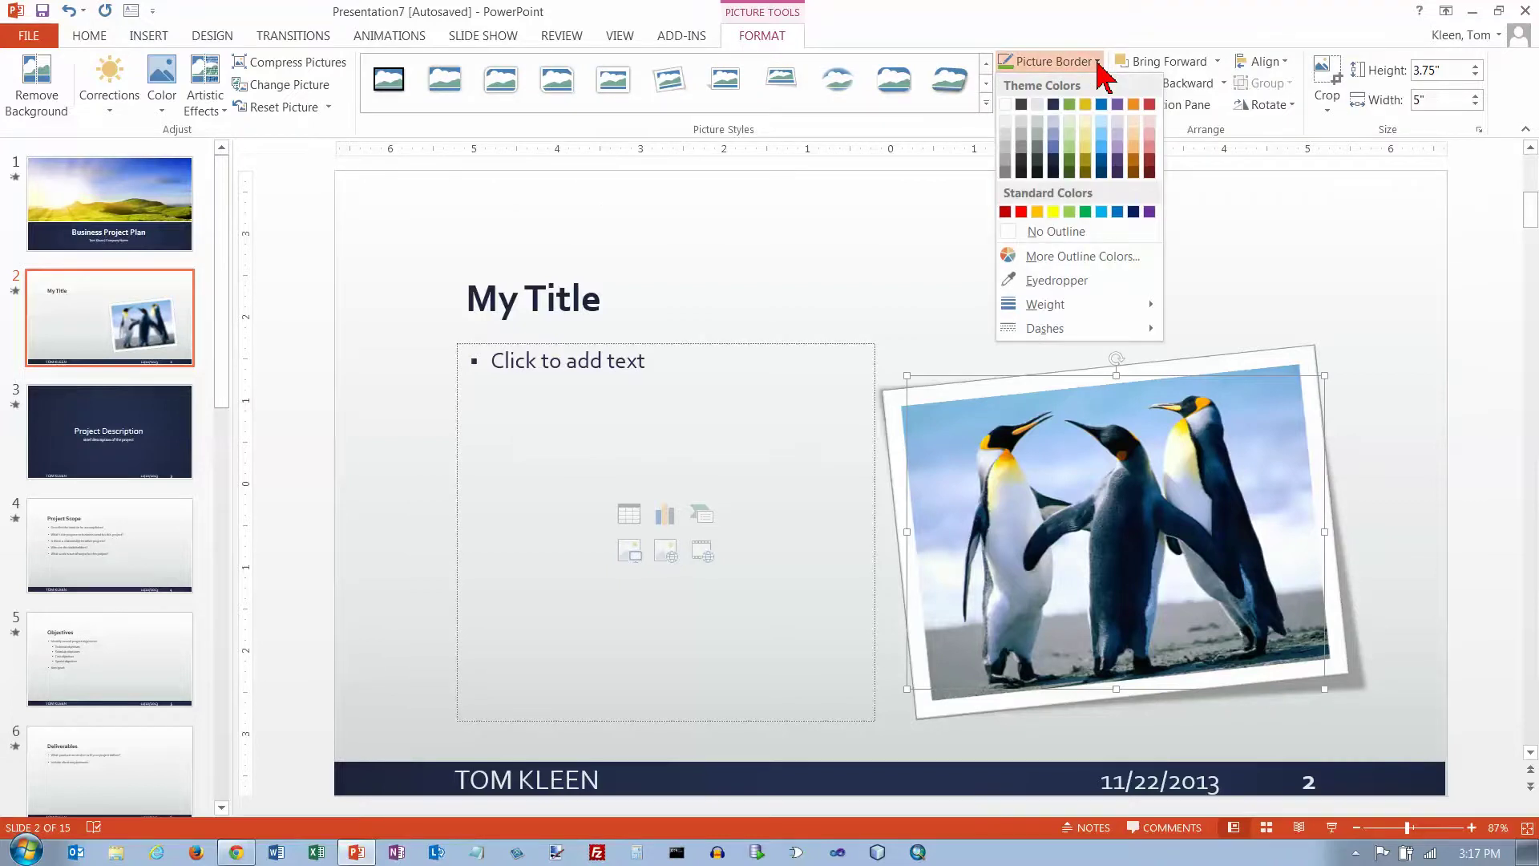
left_click(1103, 214)
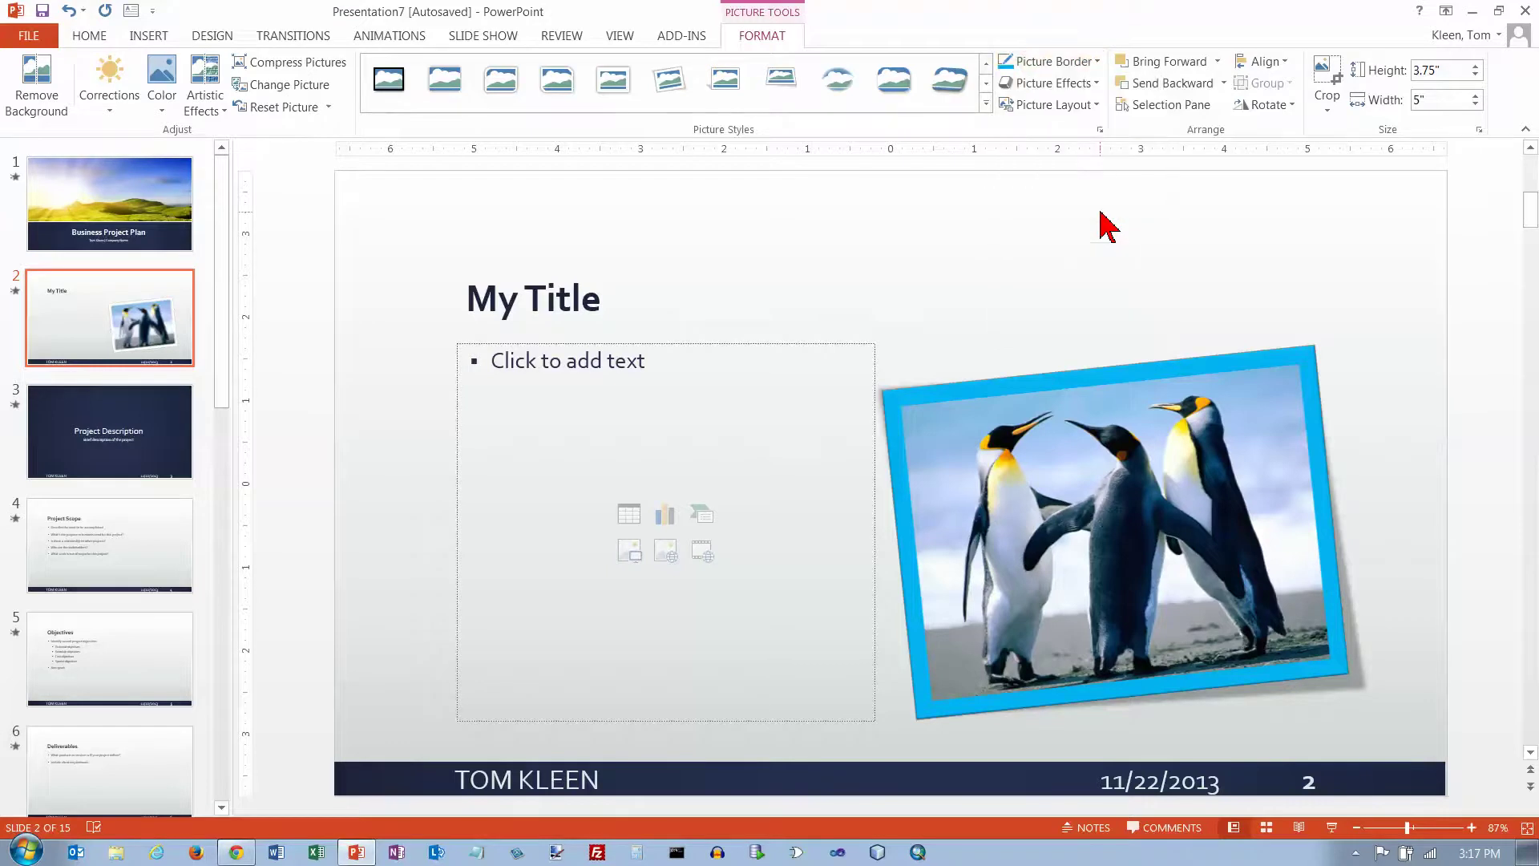
Preview the Shadow, Reflection, Glow and Soft Edges picture effects on the framed penguin photo.
left_click(1094, 83)
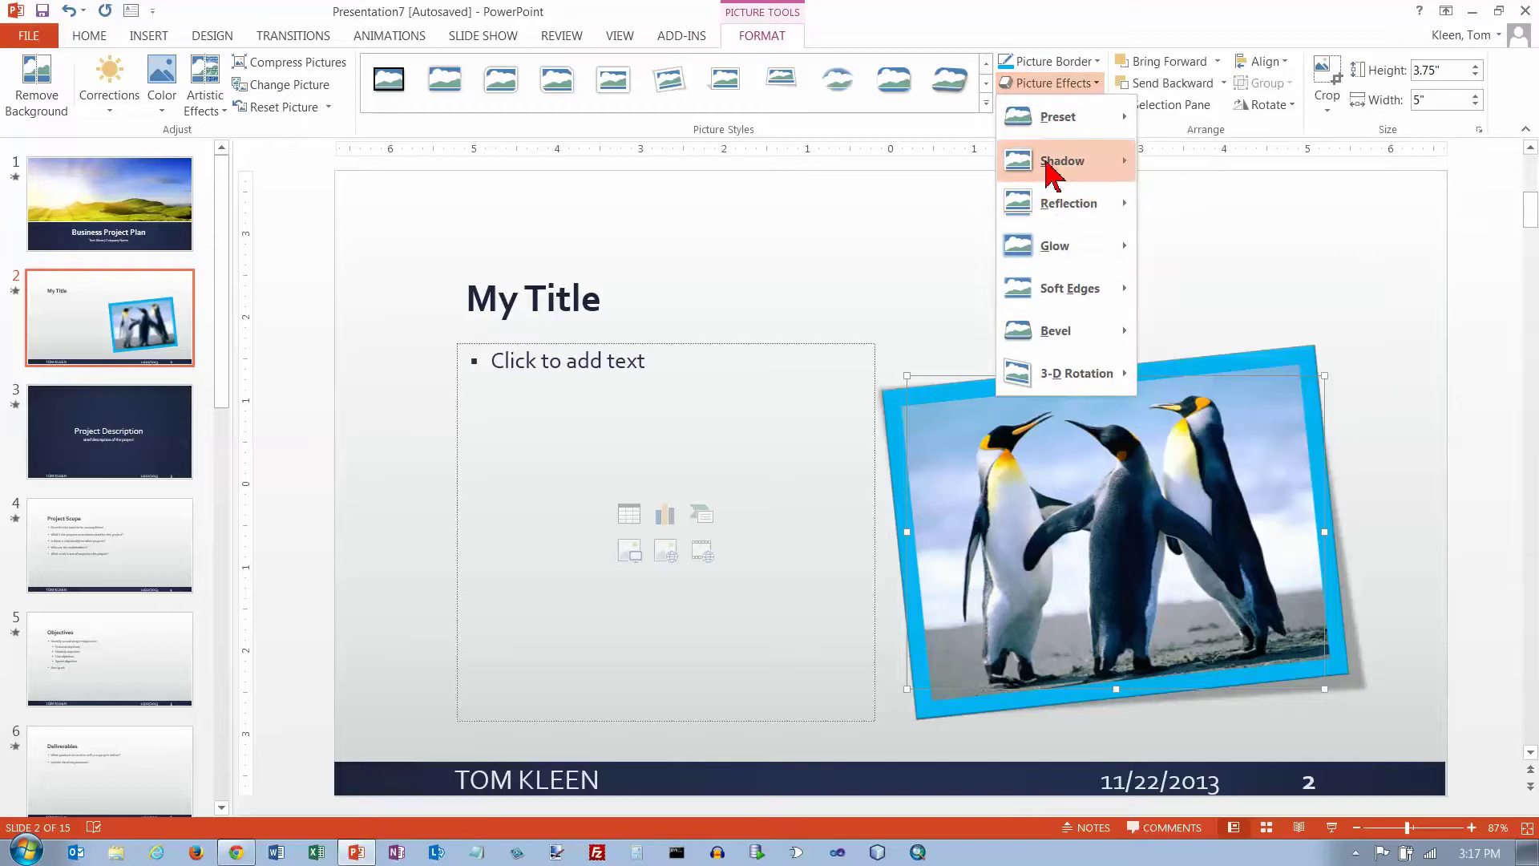
mouse_move(1050, 175)
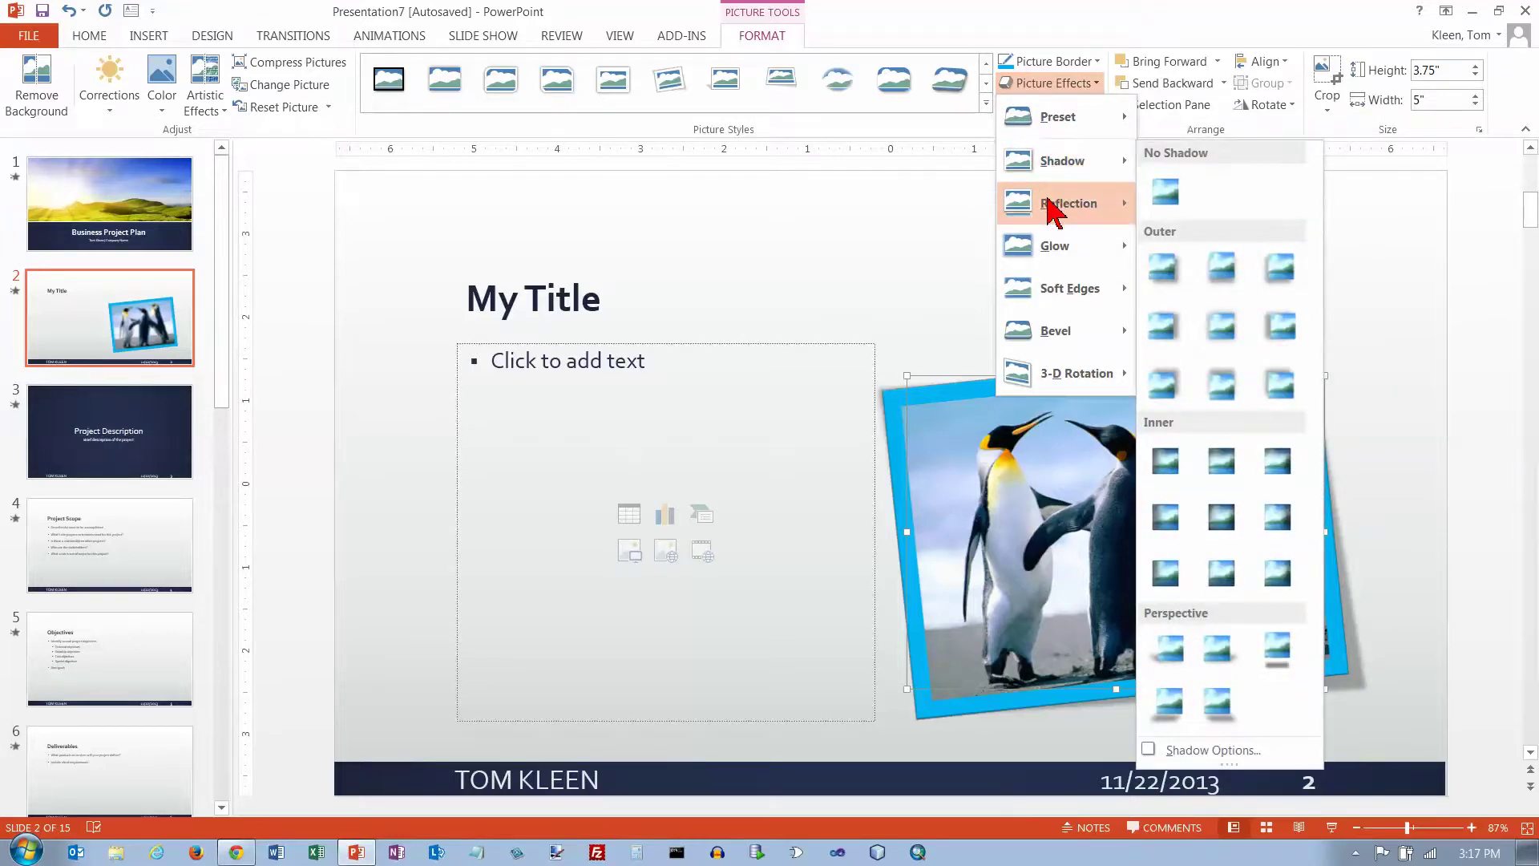
mouse_move(1050, 210)
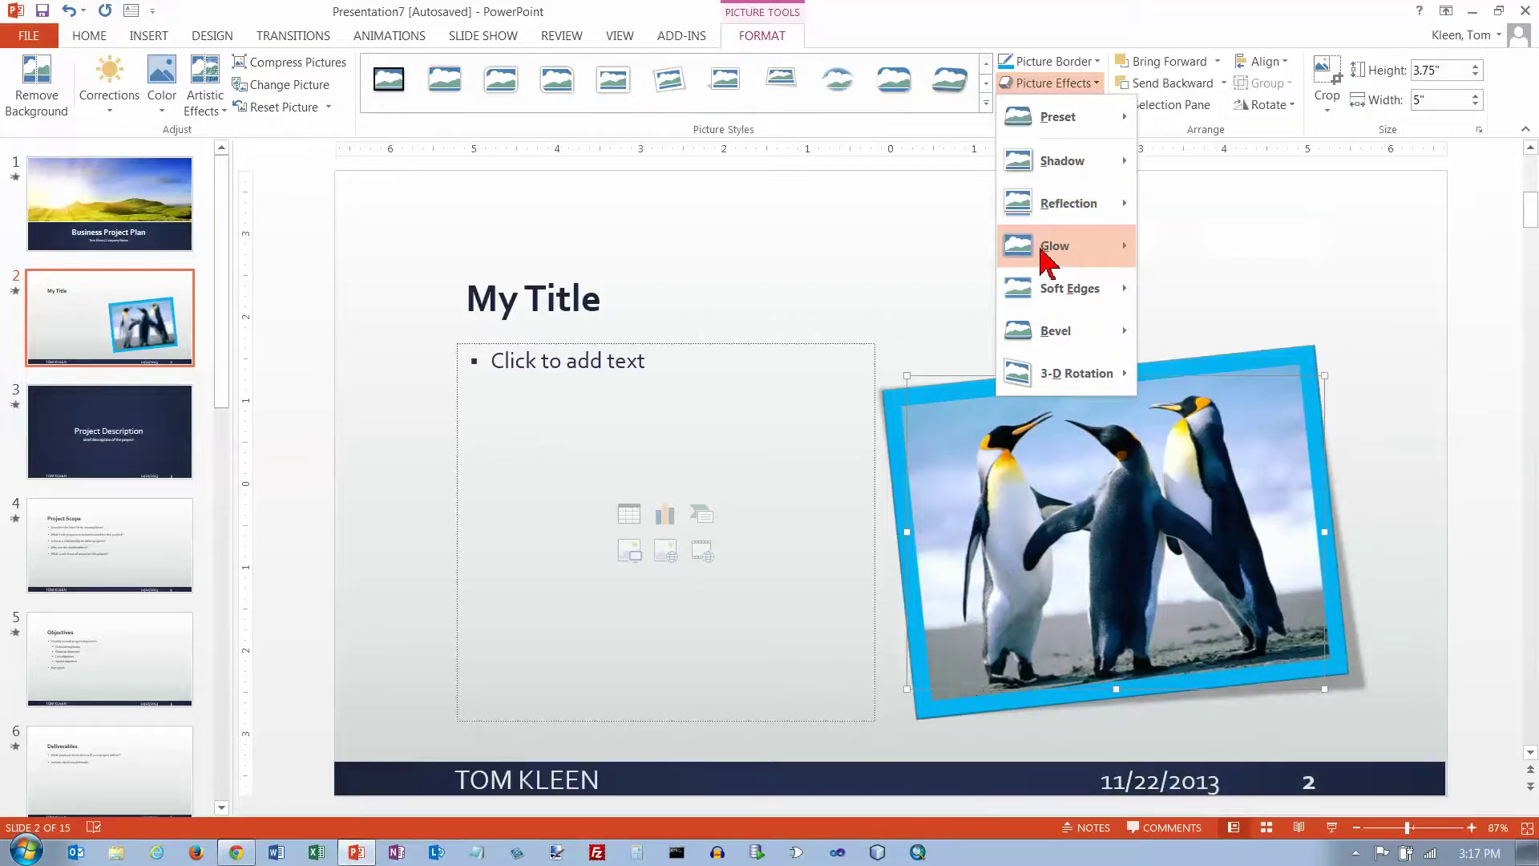
mouse_move(1043, 254)
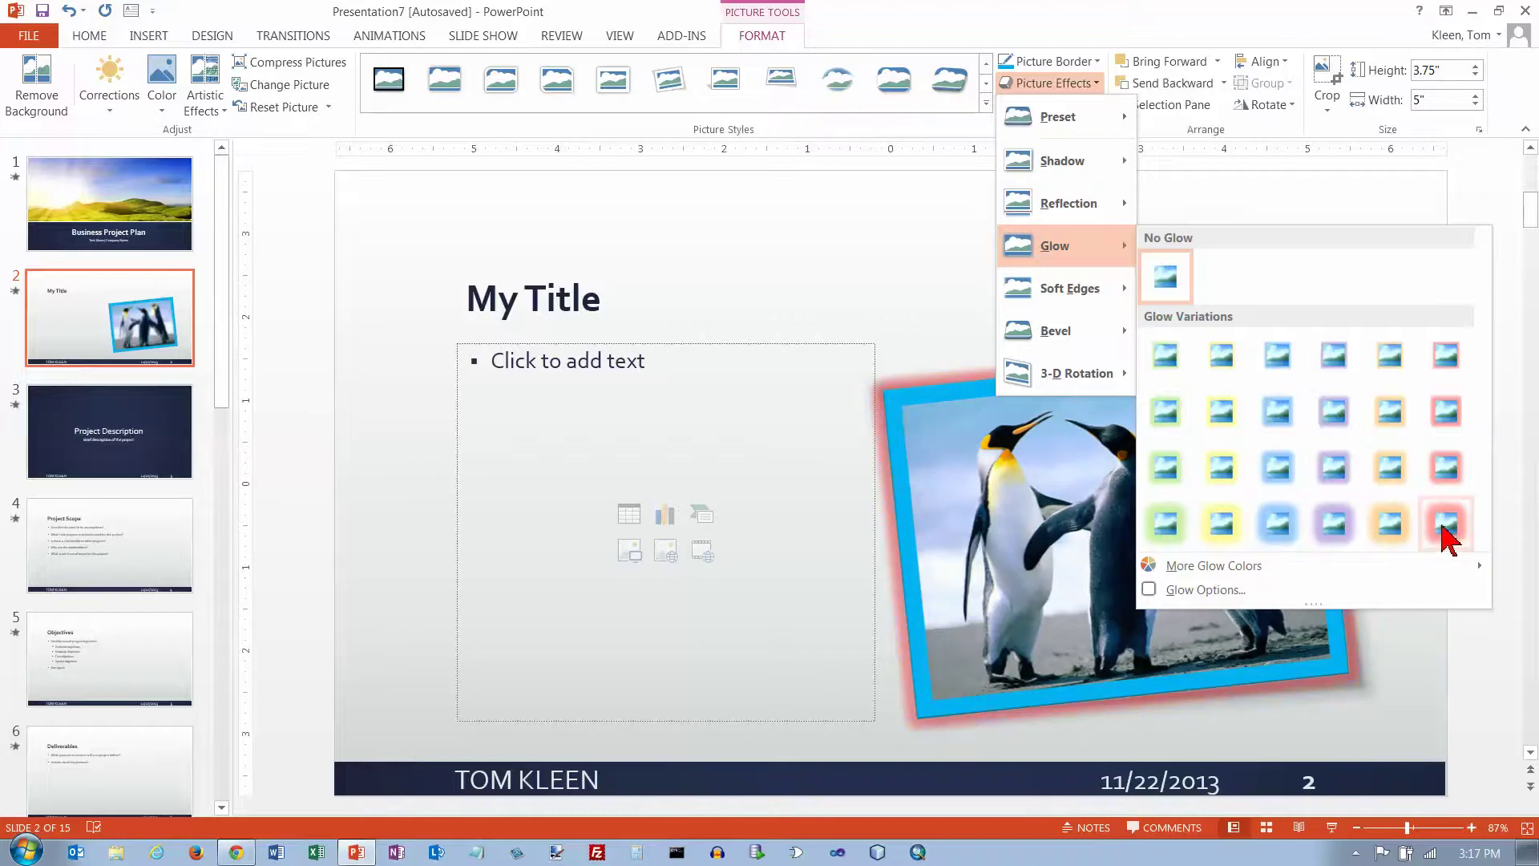
mouse_move(1066, 293)
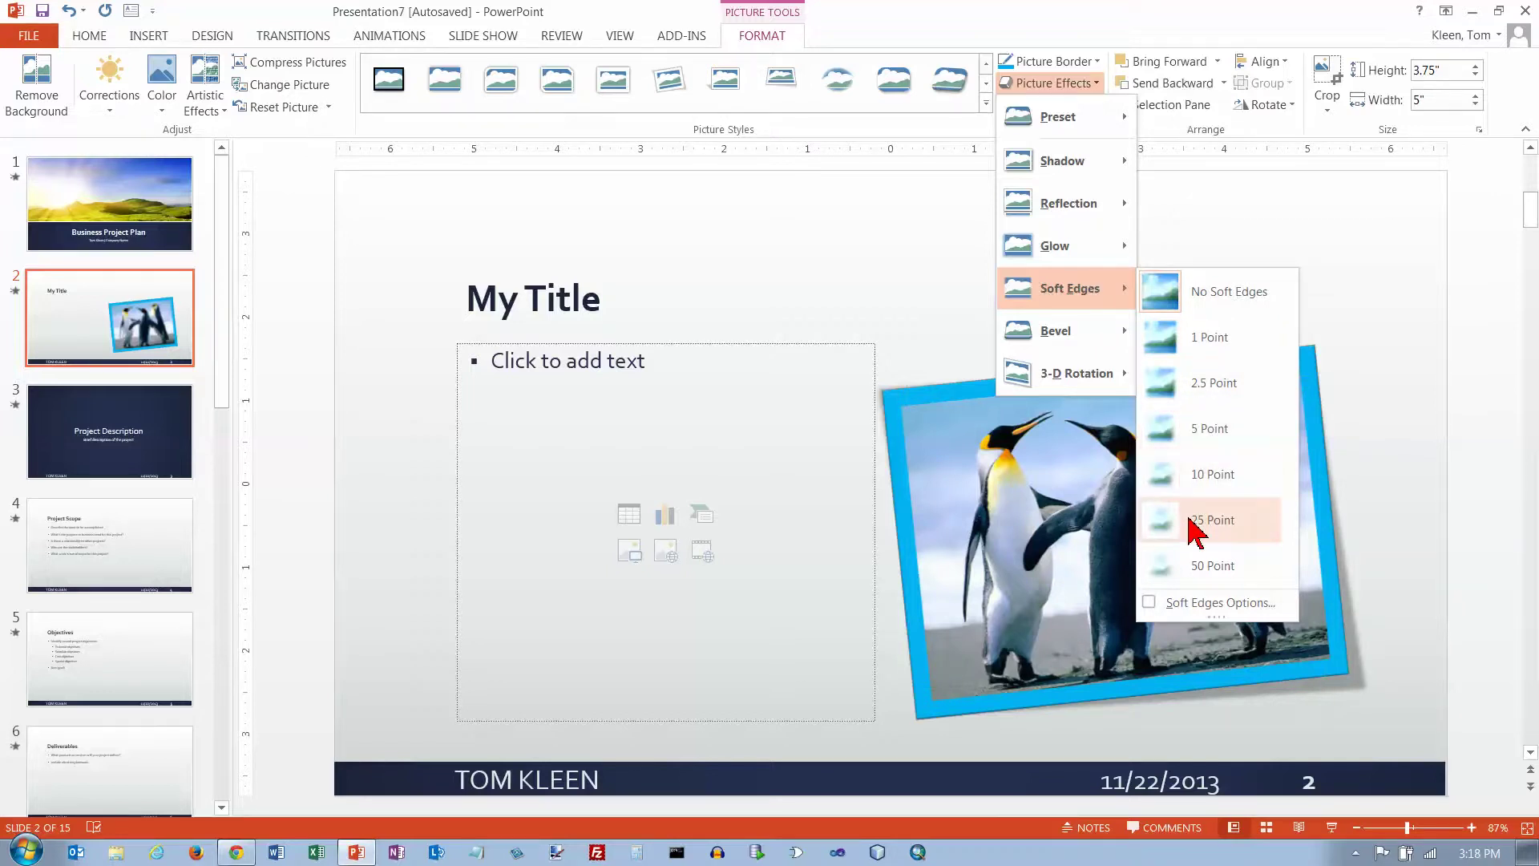
left_click(930, 105)
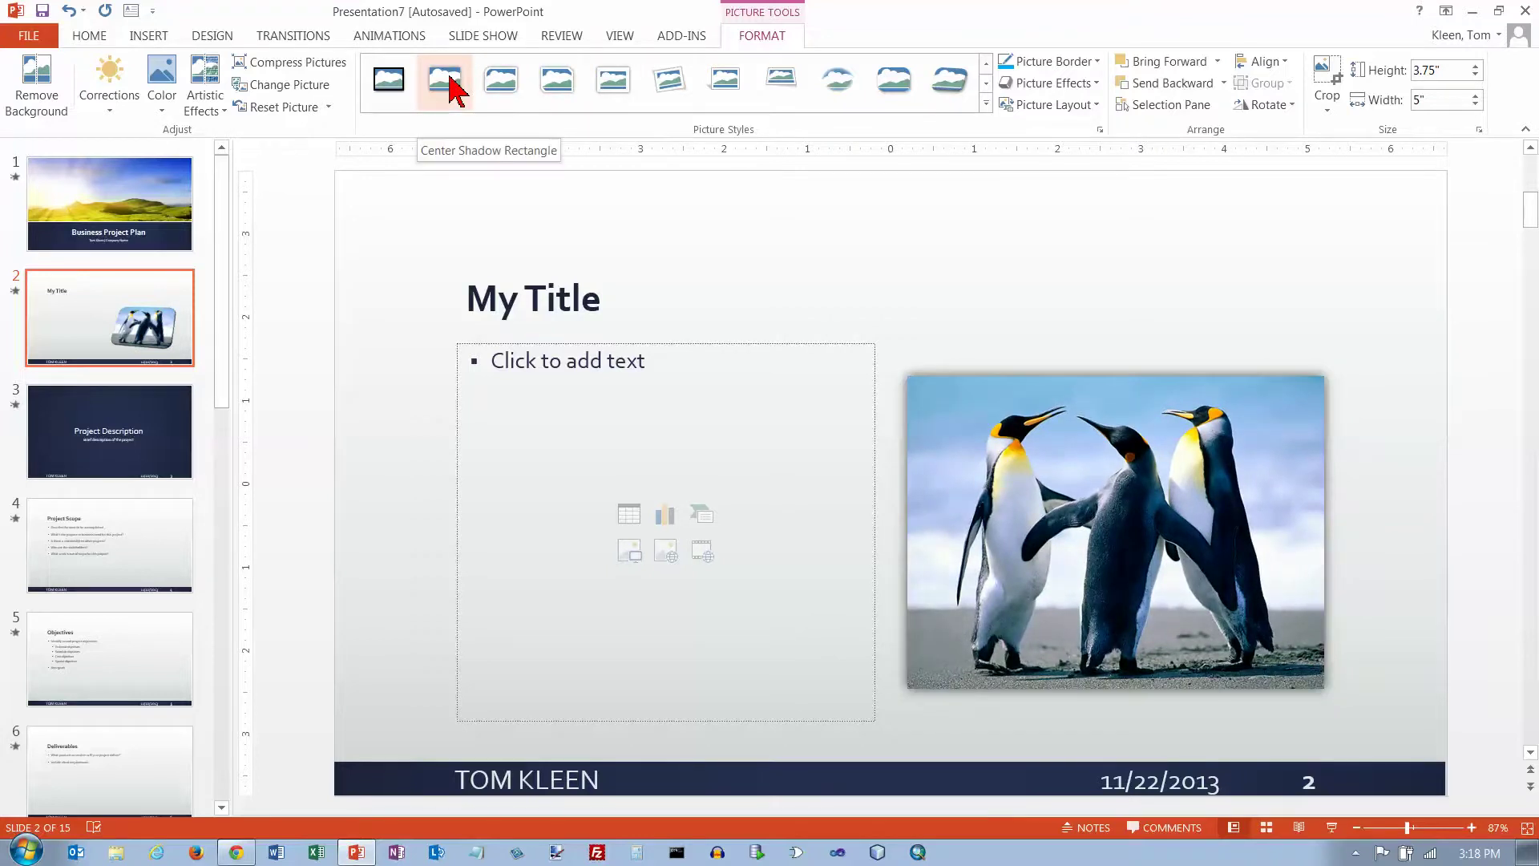
Apply the Simple Frame, Black style to the photo and preview Soft Edges amounts.
left_click(392, 79)
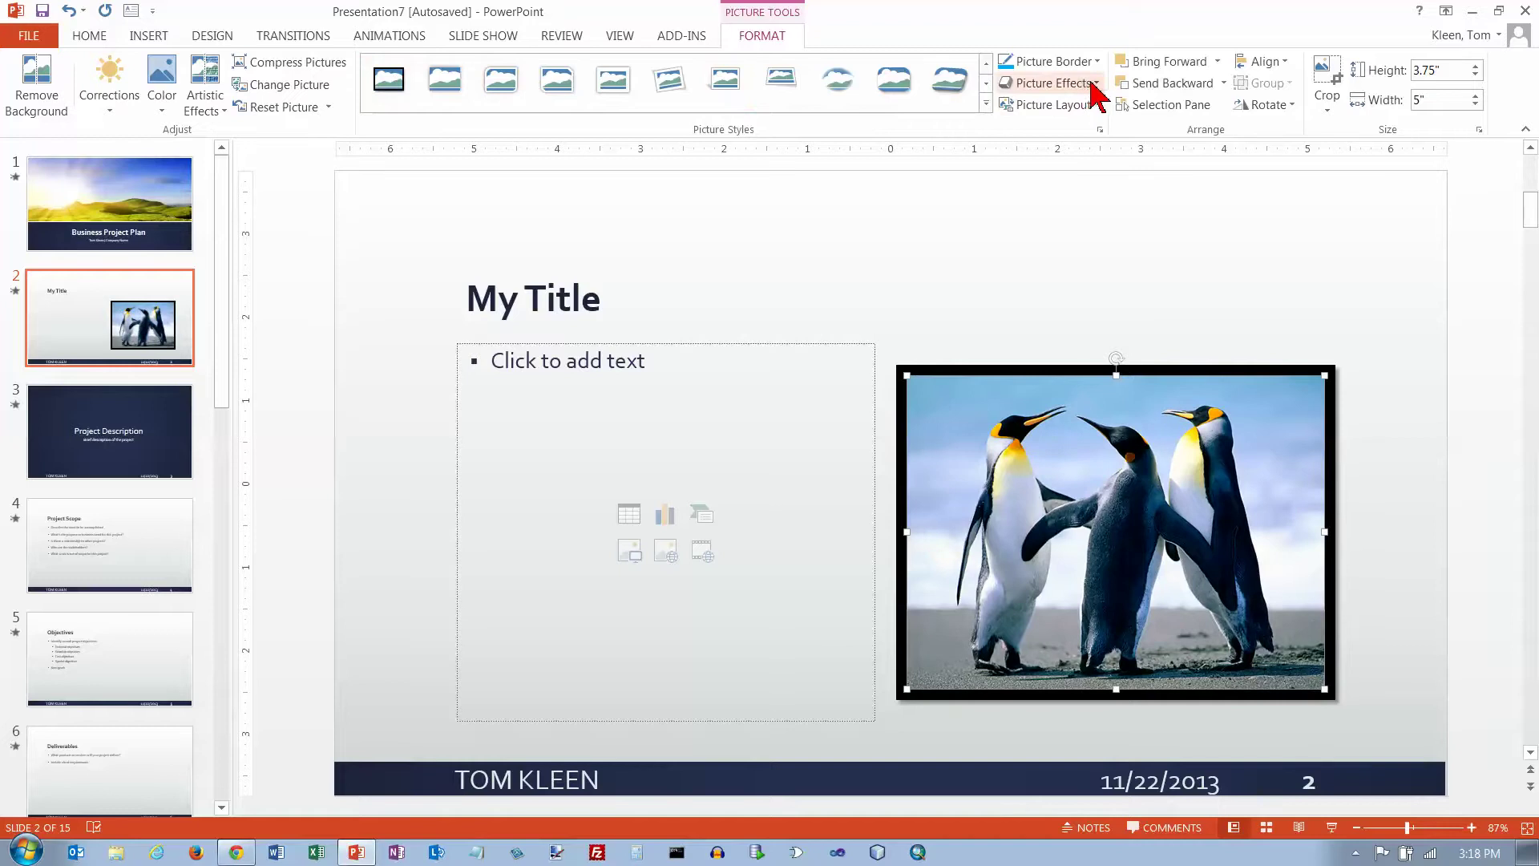
left_click(1092, 84)
mouse_move(1103, 285)
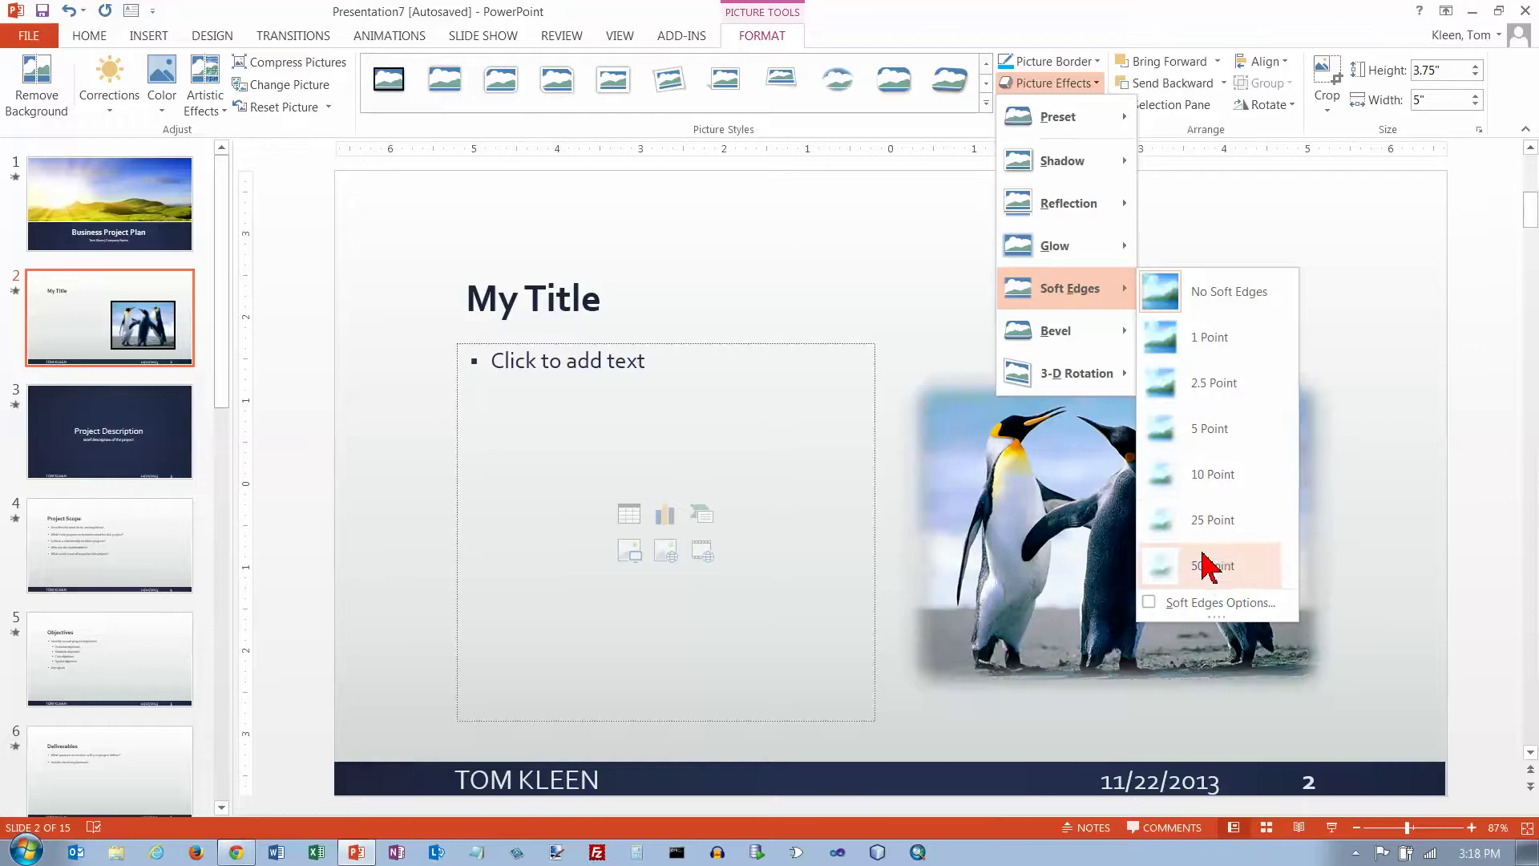
mouse_move(1074, 345)
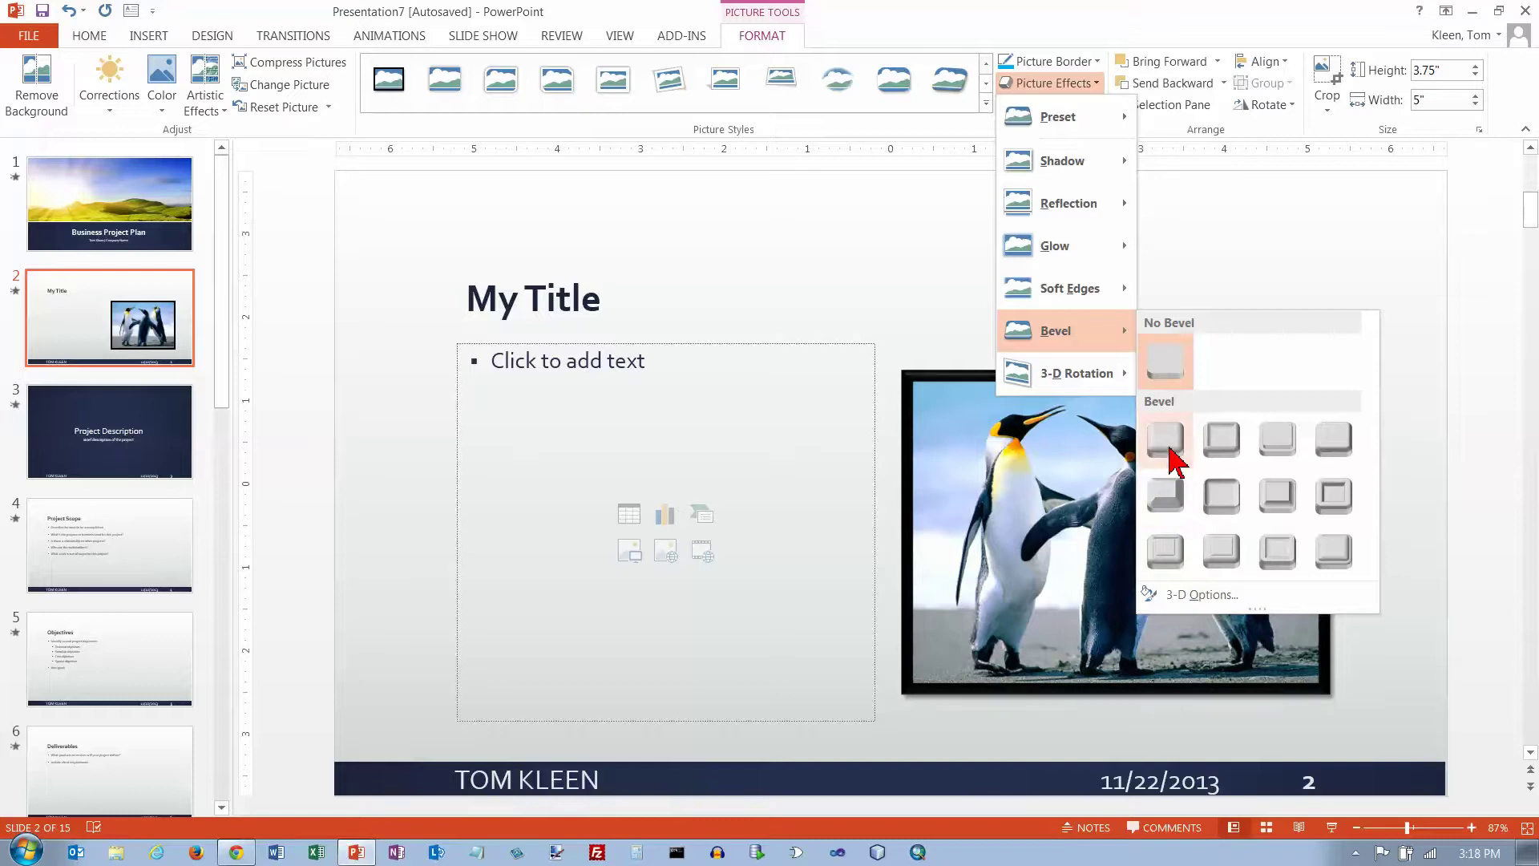
left_click(768, 102)
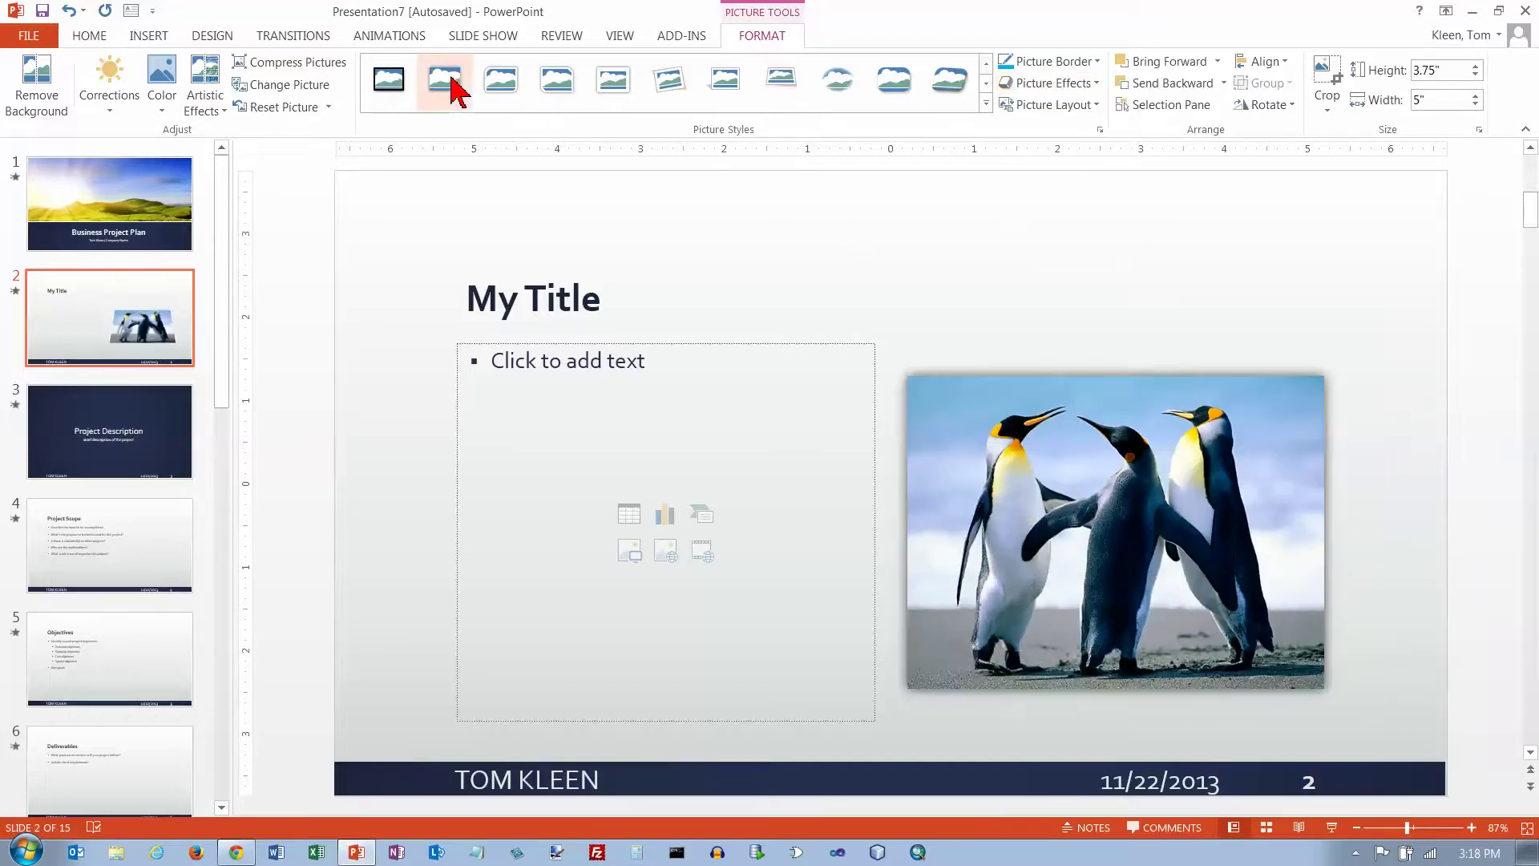
Preview the 3-D Rotation picture effects on the plain penguin photo.
left_click(1096, 83)
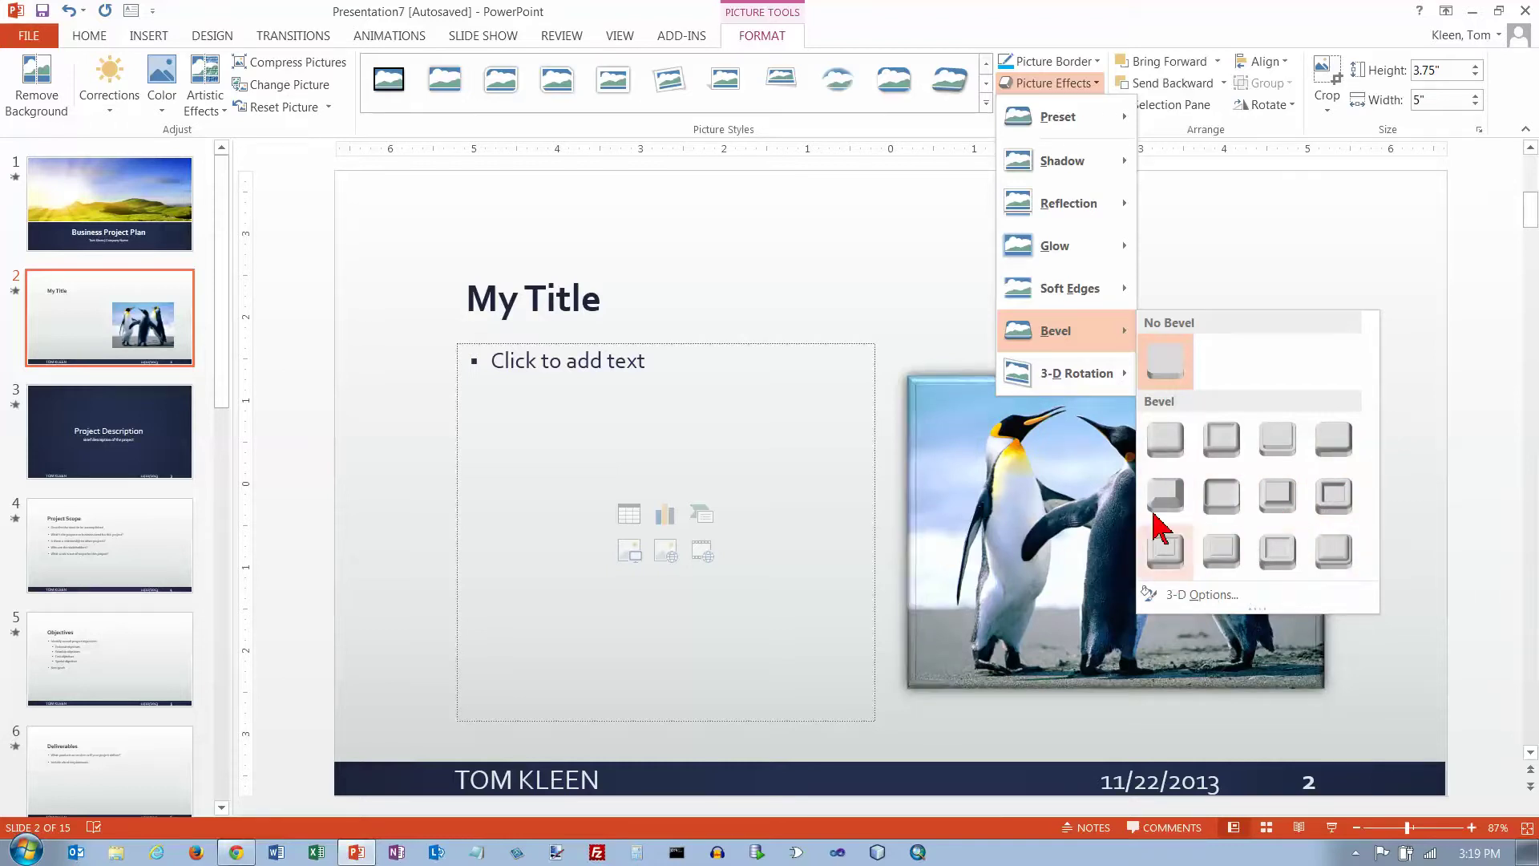
mouse_move(1118, 389)
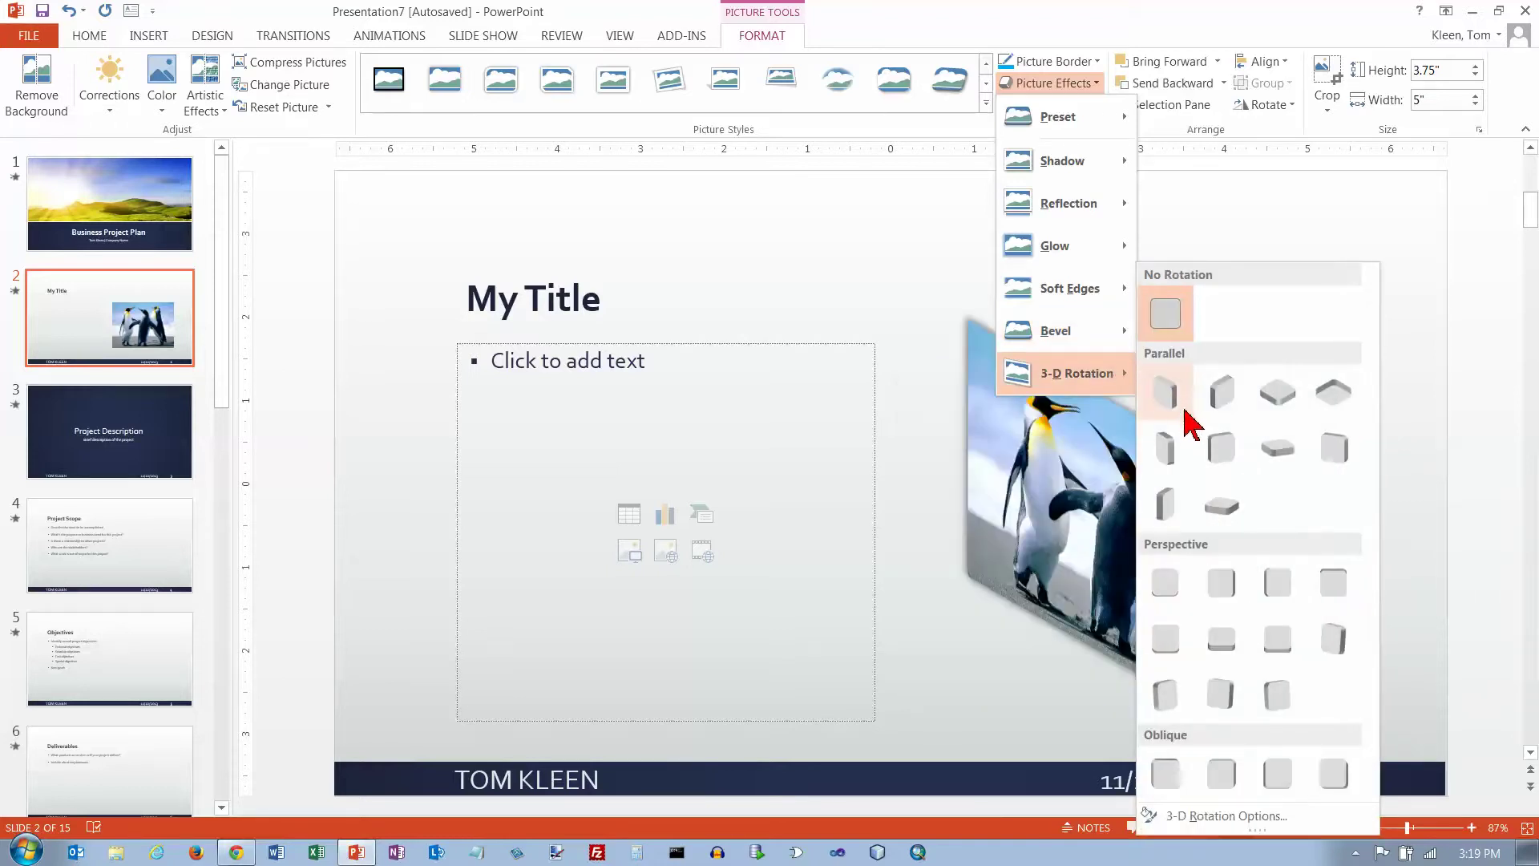